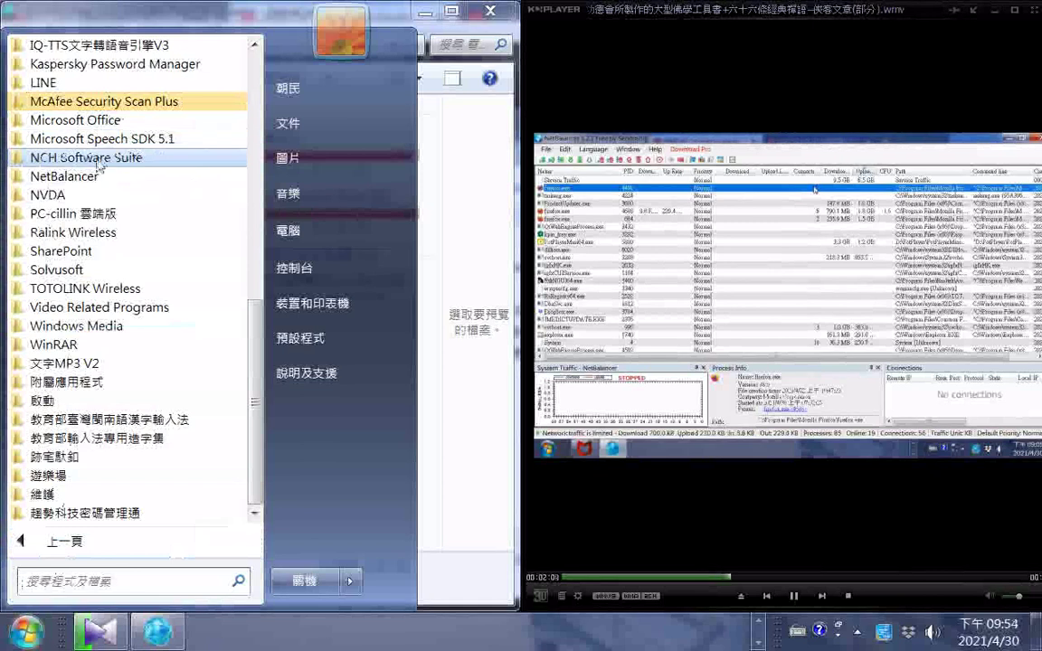
- Launch NetBalancer from its program folder in the list of installed programs
scroll(99, 167, up, 8)
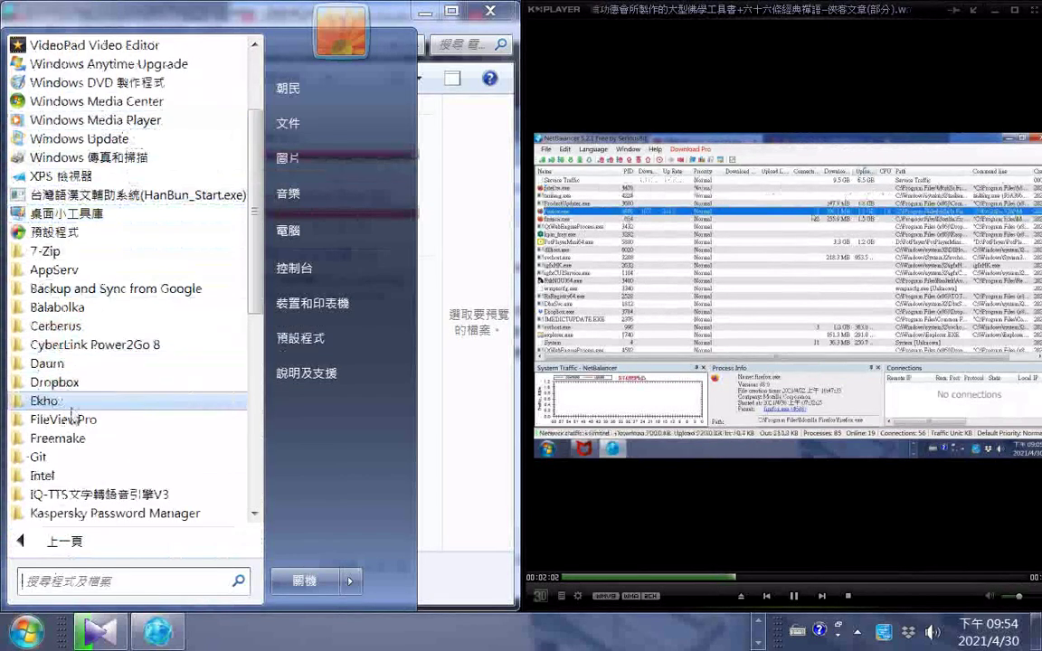
scroll(86, 362, down, 3)
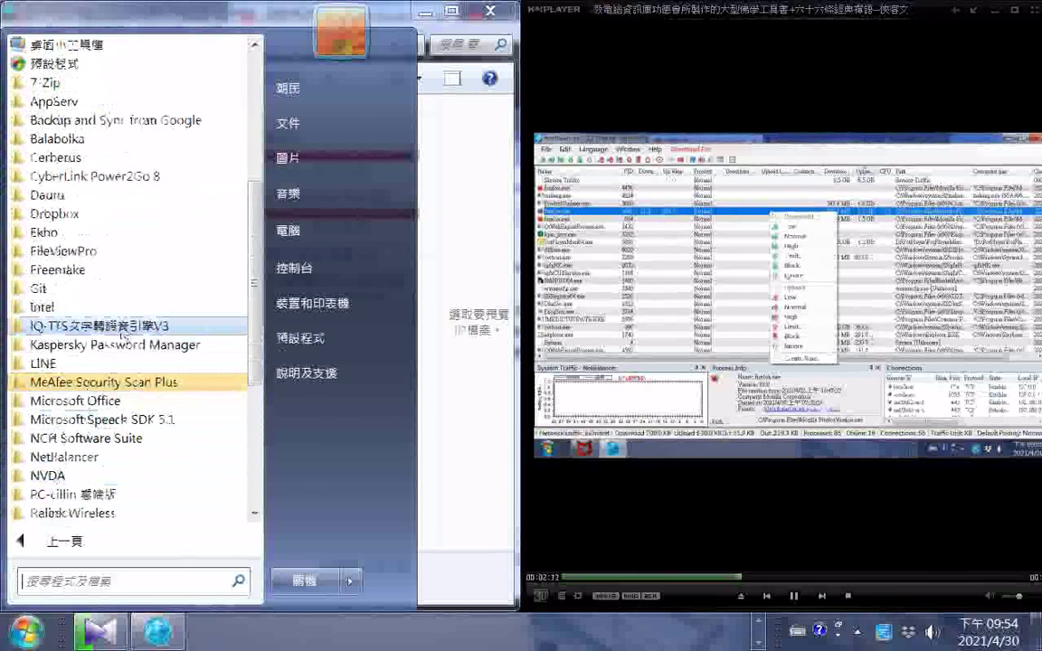
scroll(73, 434, down, 1)
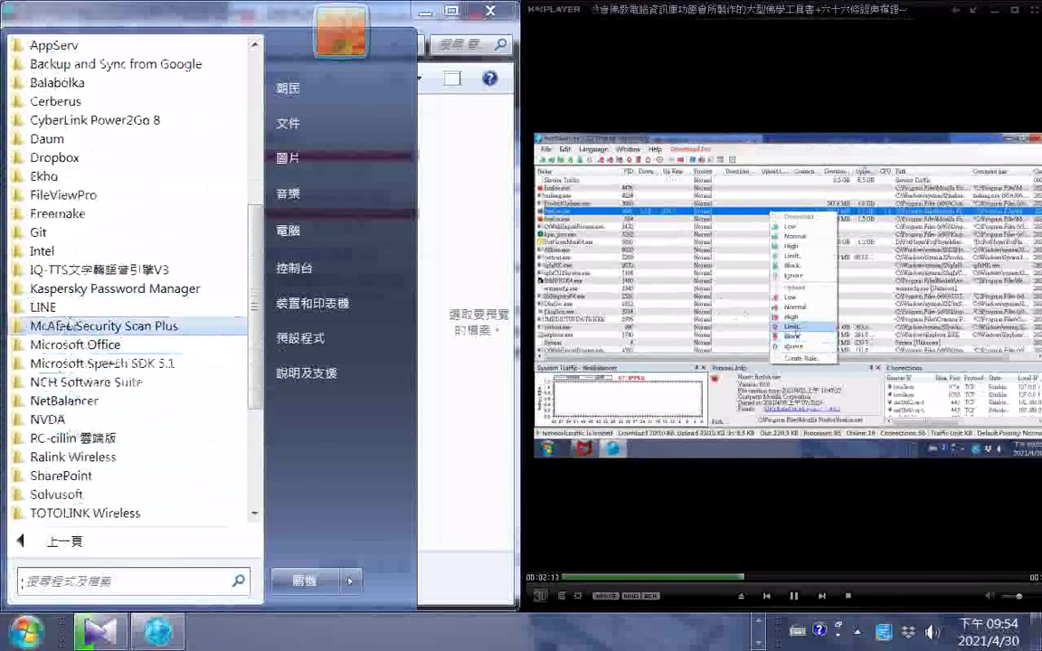
click(93, 403)
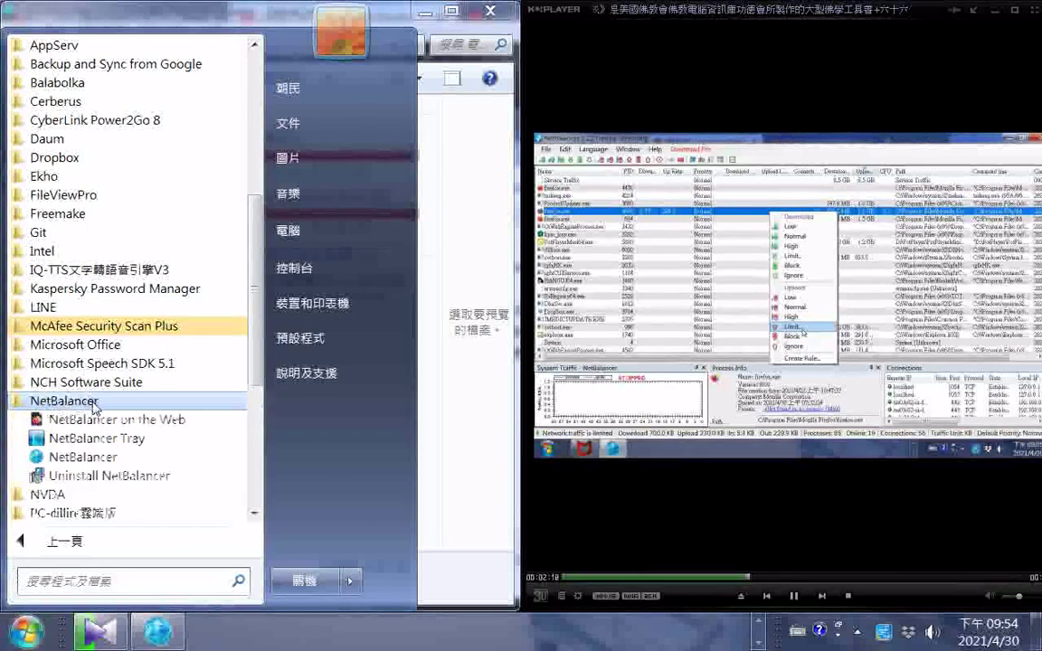
click(83, 458)
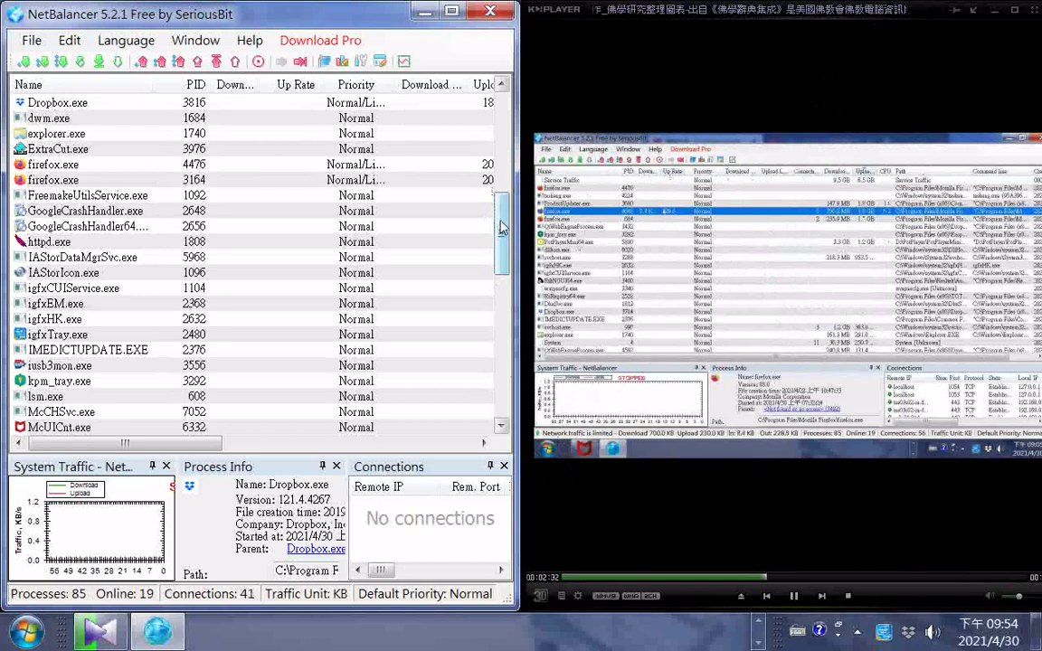
- Check the upload limit of the firefox.exe process with PID 6104 and dismiss the limit dialog without changes
scroll(506, 166, up, 5)
scroll(506, 165, up, 4)
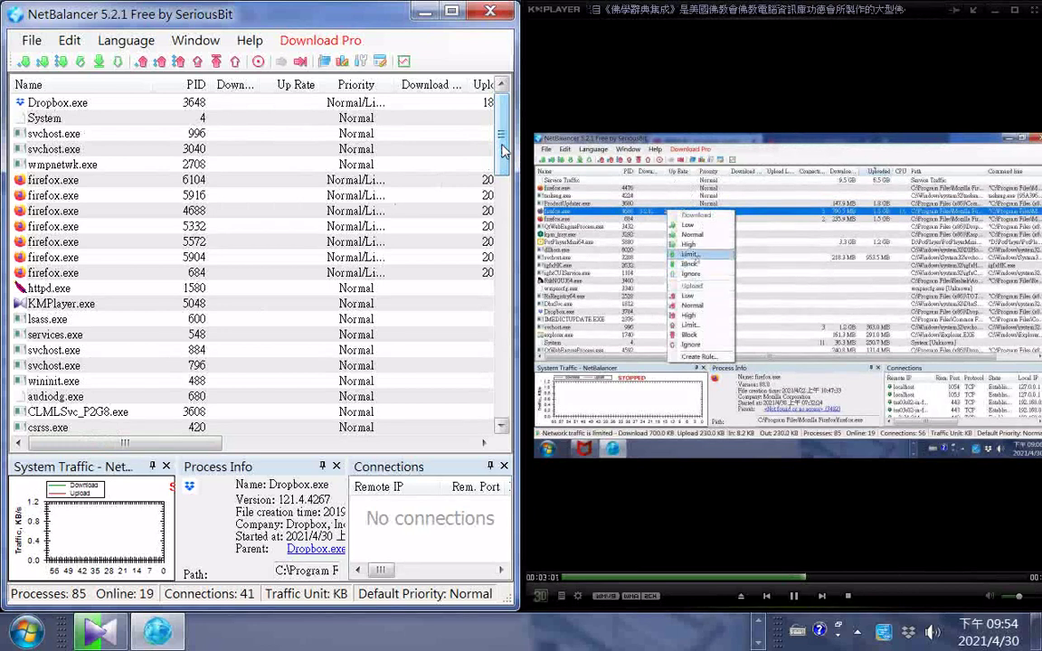
click(197, 179)
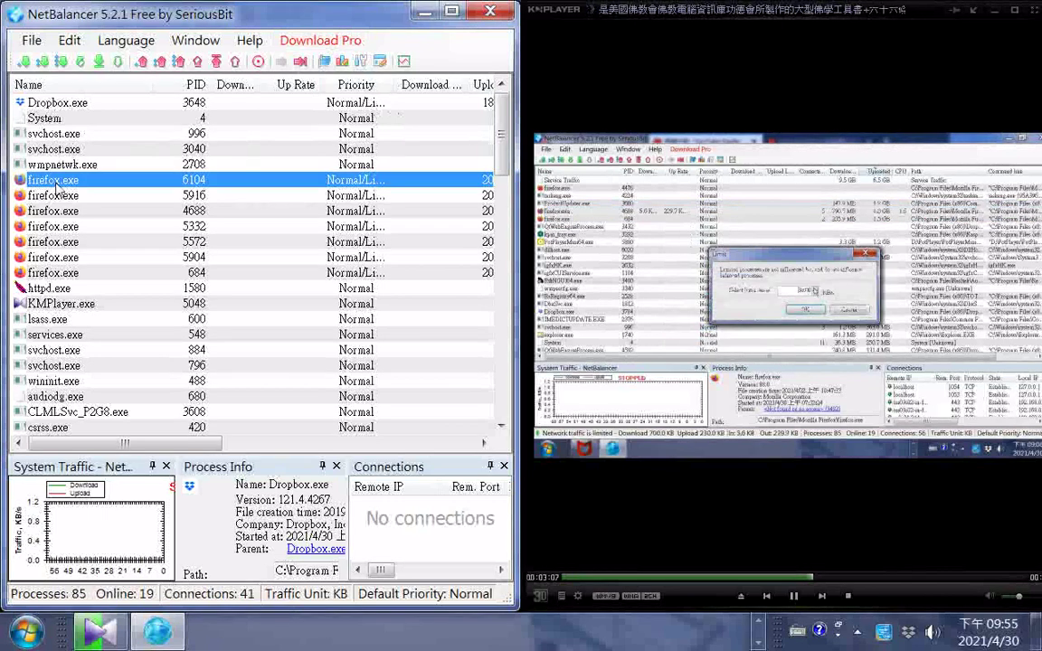
right_click(291, 184)
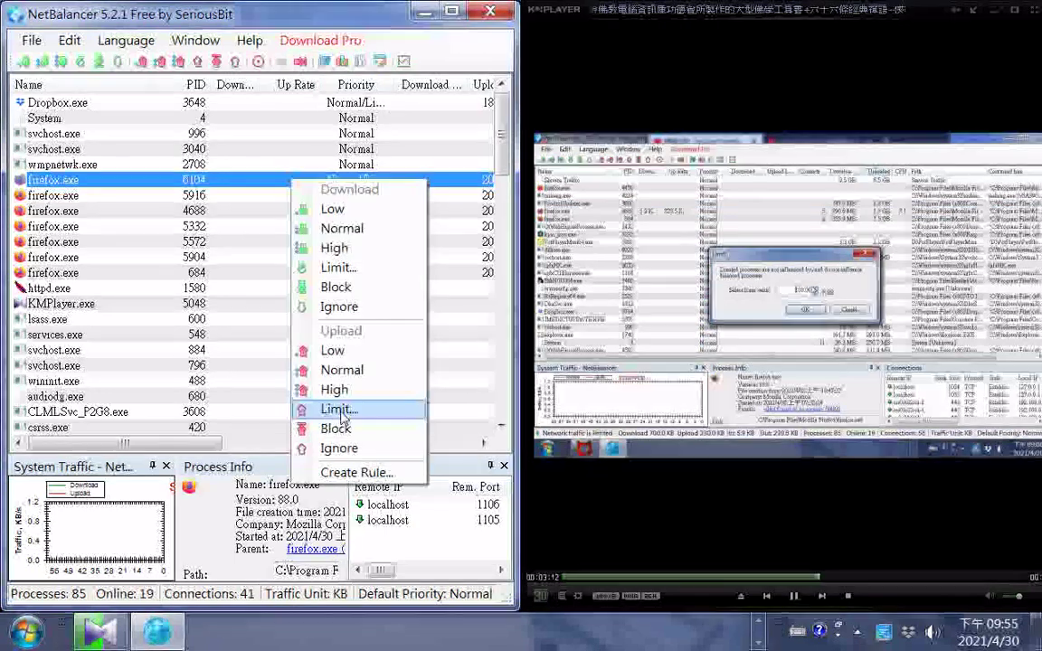
click(326, 409)
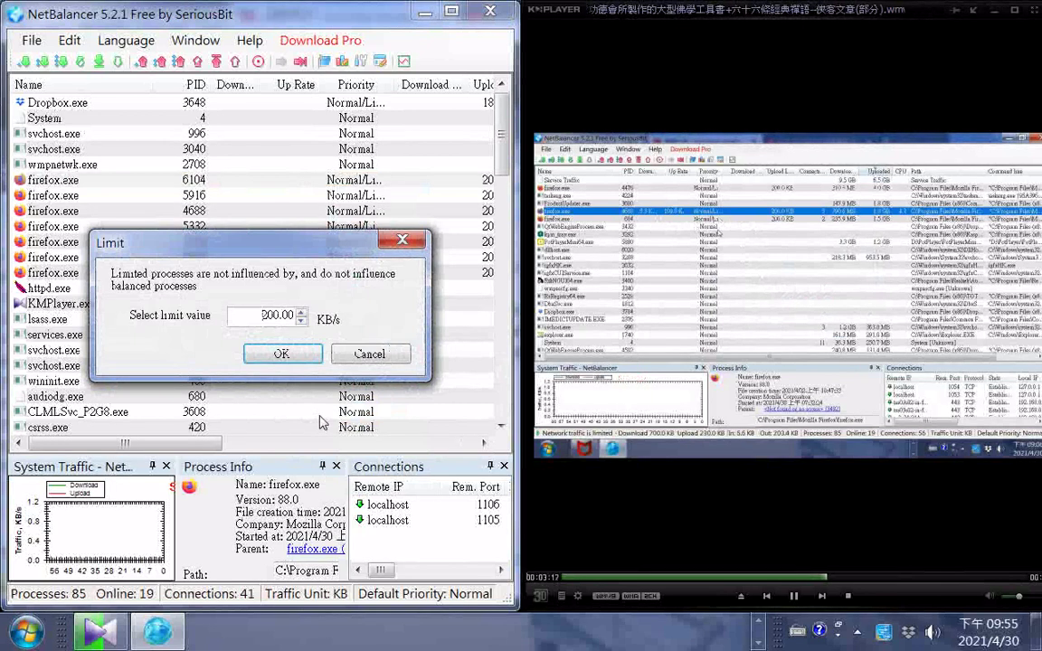
click(404, 240)
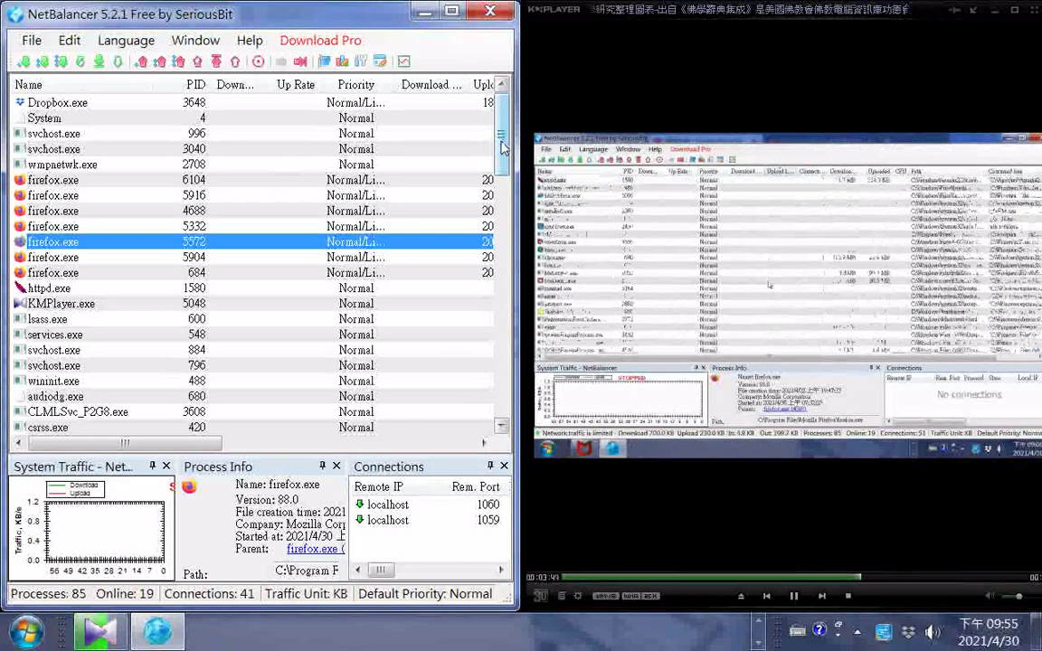
- Check the upload limit value offered for the svchost.exe process with PID 3208 and cancel the limit dialog
drag(502, 149, 497, 310)
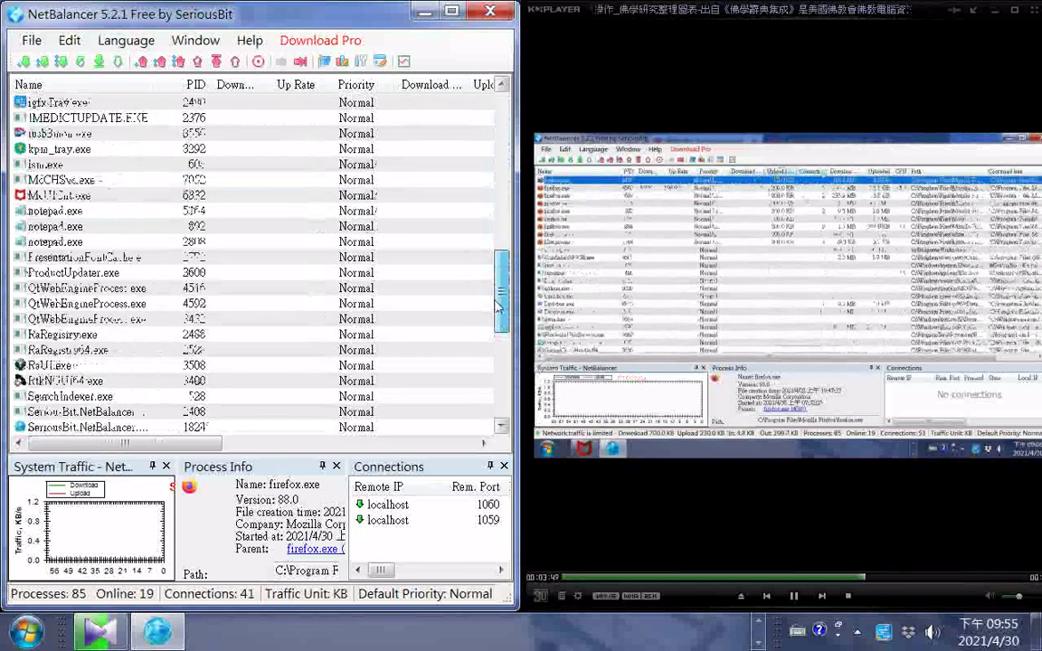
drag(498, 307, 484, 421)
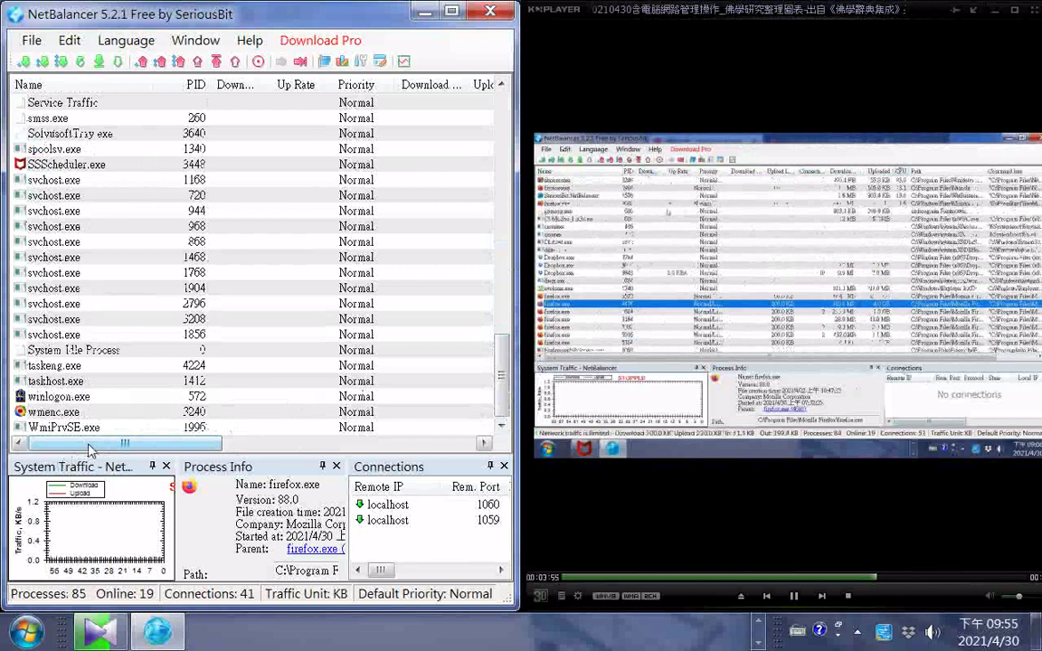
drag(90, 450, 59, 462)
click(127, 319)
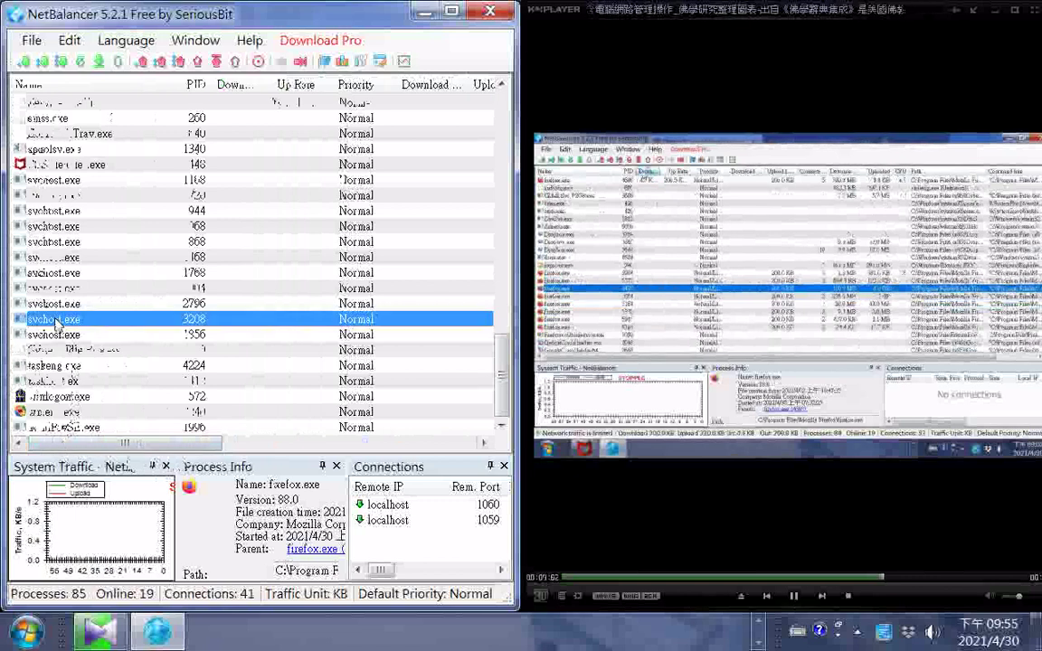
right_click(236, 326)
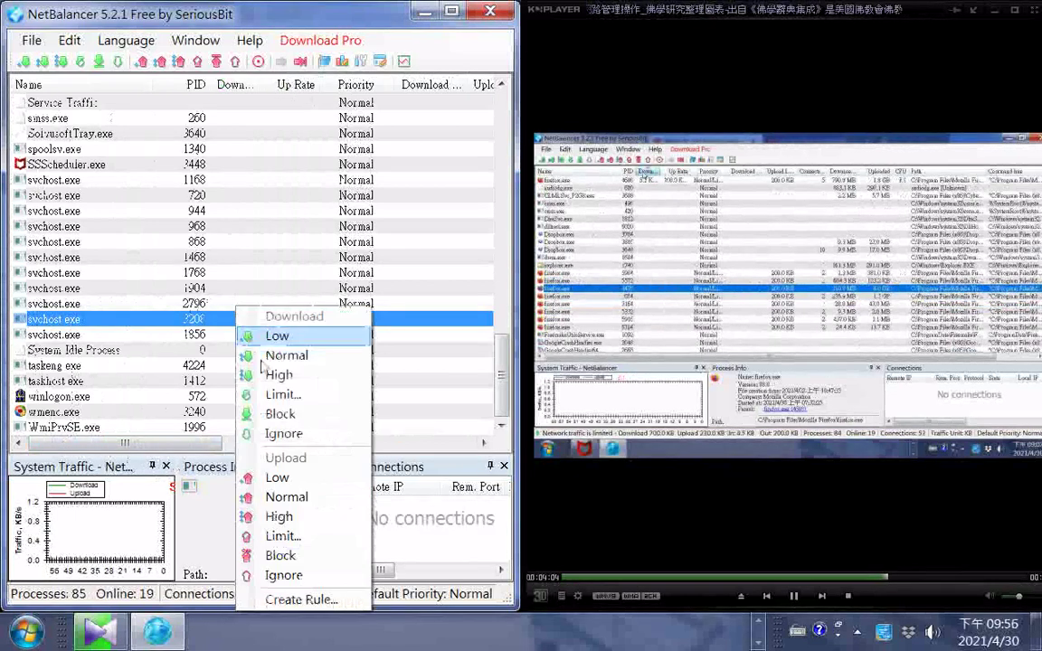
click(283, 536)
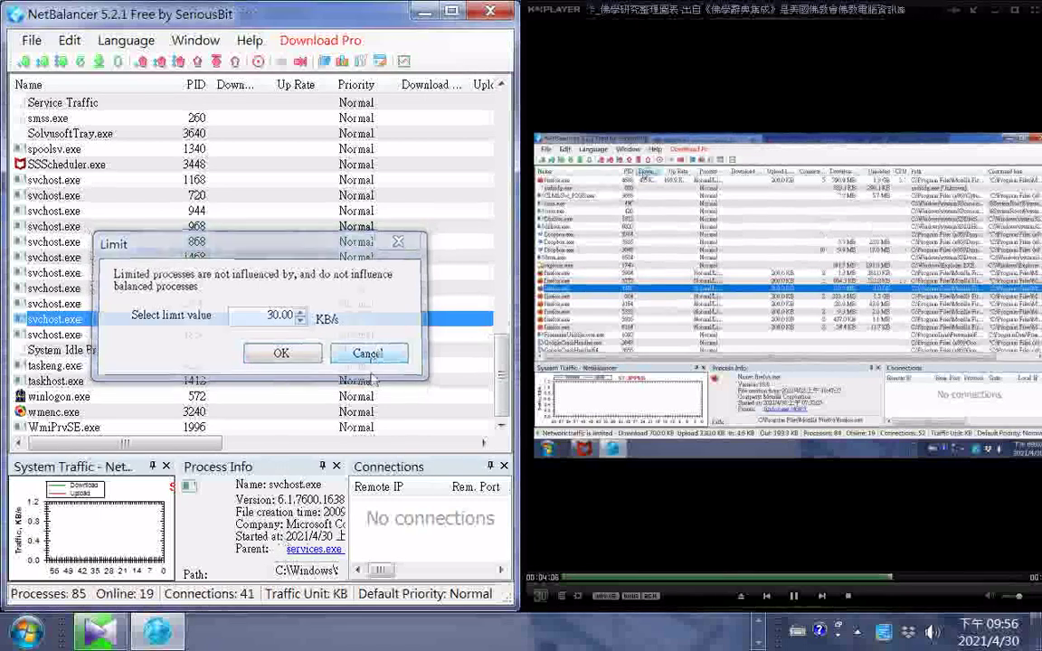
click(367, 353)
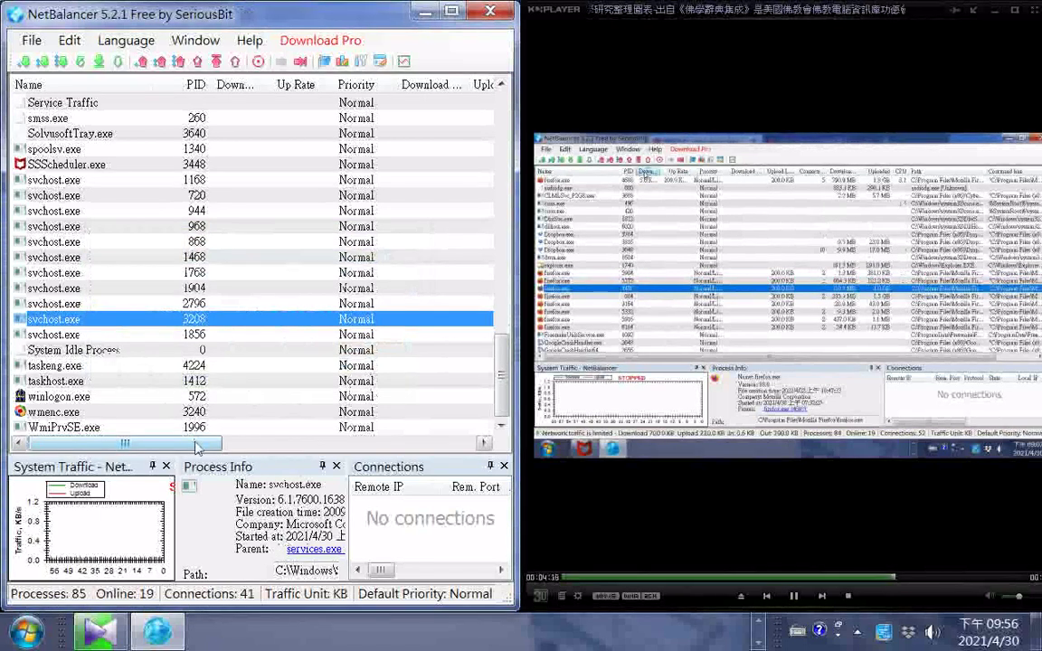
- Examine the downloaded and uploaded traffic amounts of the svchost.exe process with PID 3208
drag(197, 445, 430, 479)
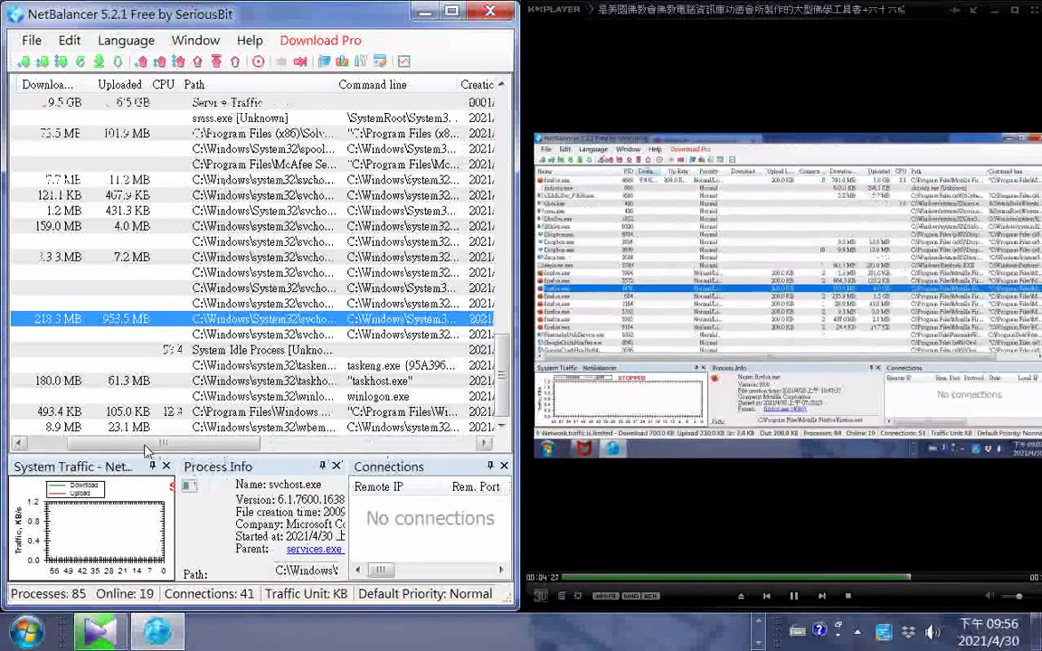
click(148, 443)
click(58, 443)
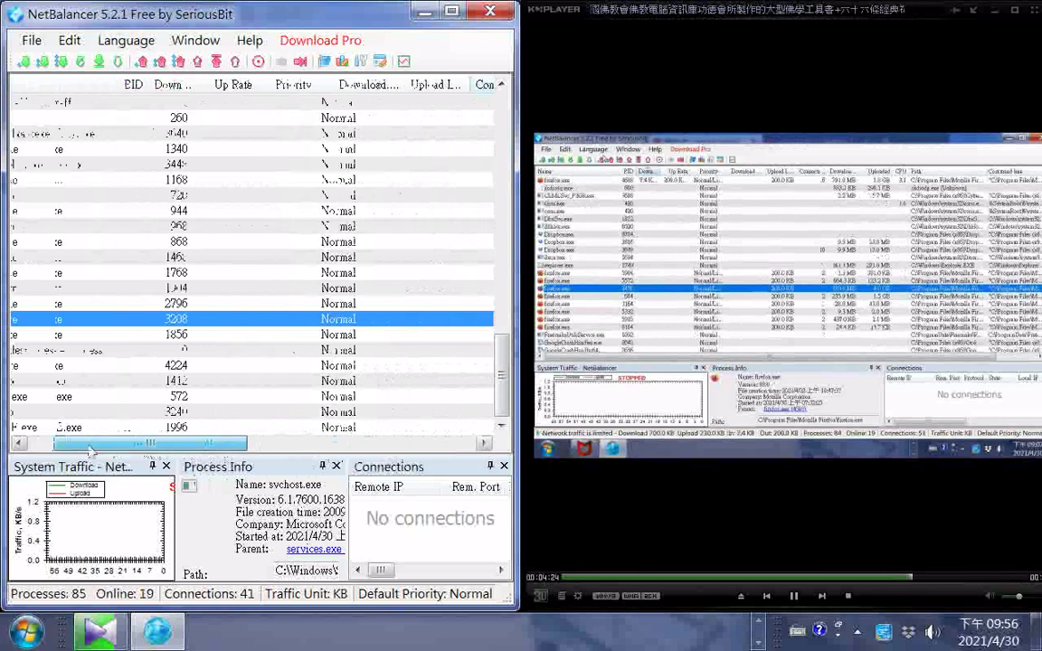
- Find the SSScheduler.exe process in the list and select it to view its process details
scroll(58, 443, up, 5)
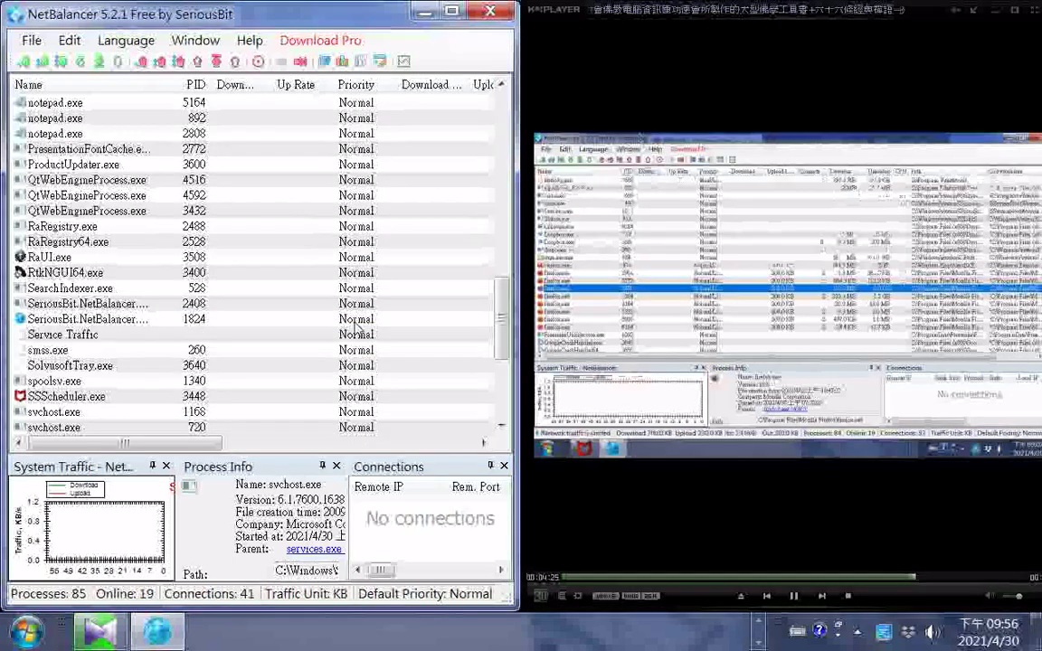
scroll(199, 349, up, 1)
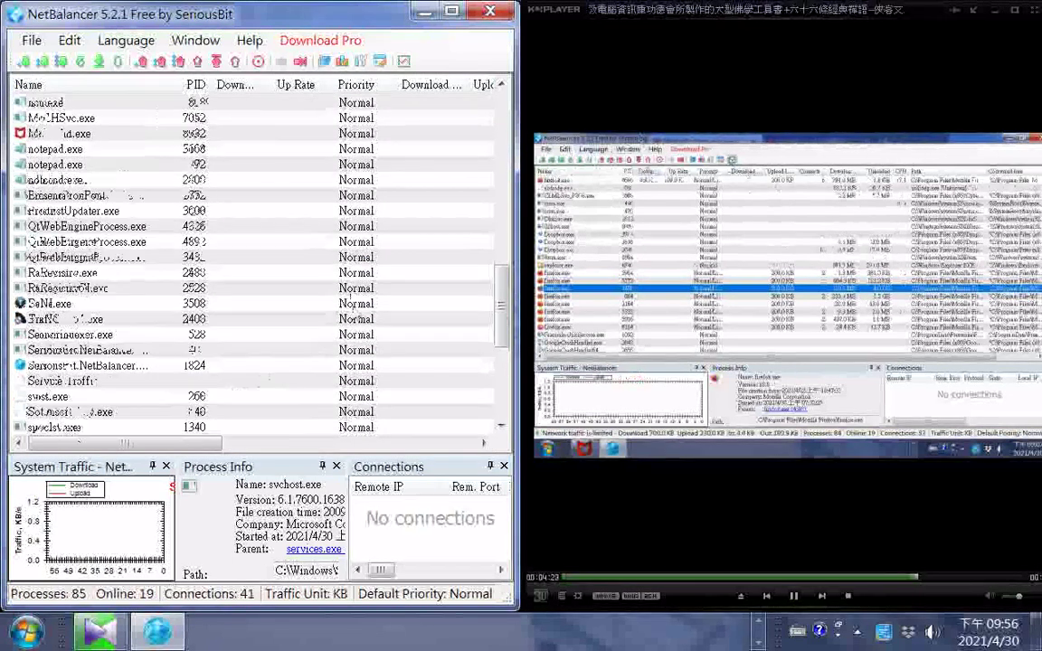
scroll(319, 332, down, 1)
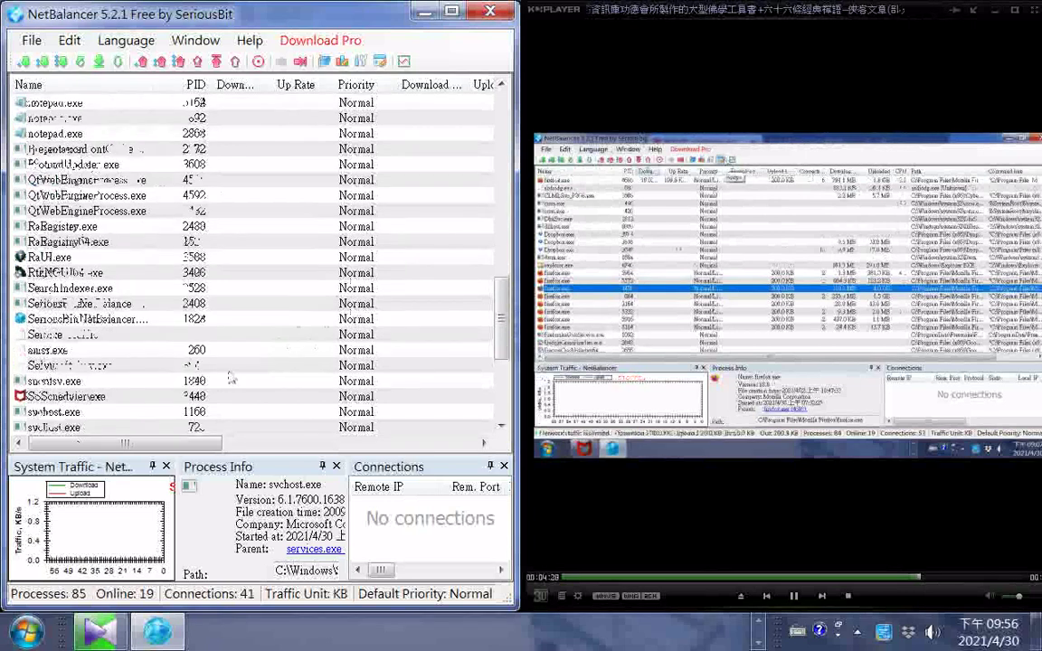
right_click(210, 396)
click(208, 445)
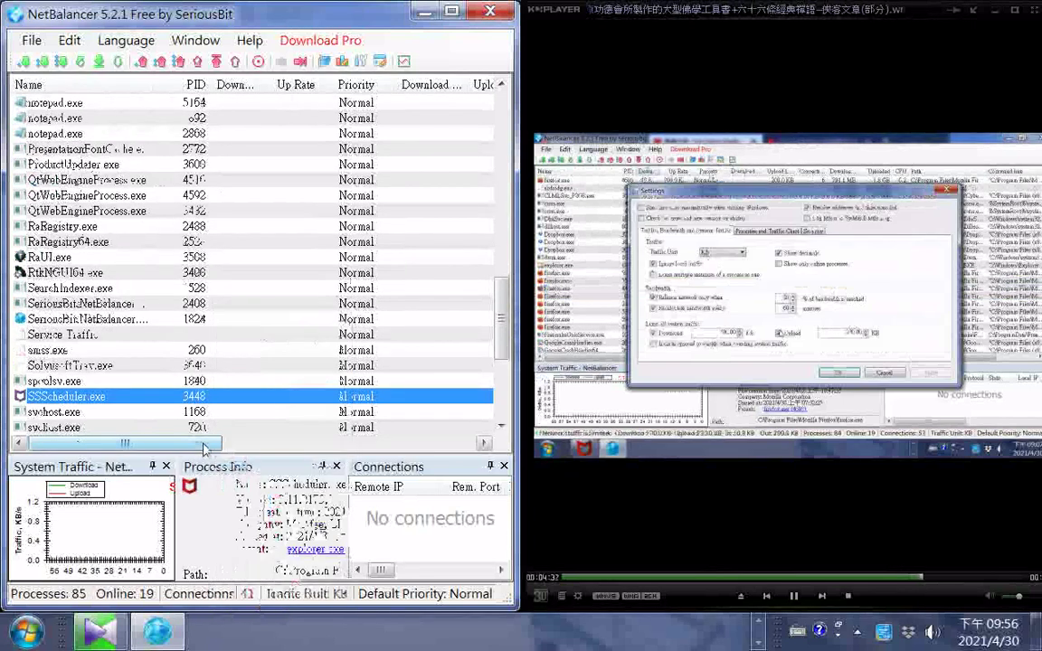
mouse_move(132, 445)
mouse_down()
mouse_move(298, 443)
mouse_move(127, 443)
mouse_up()
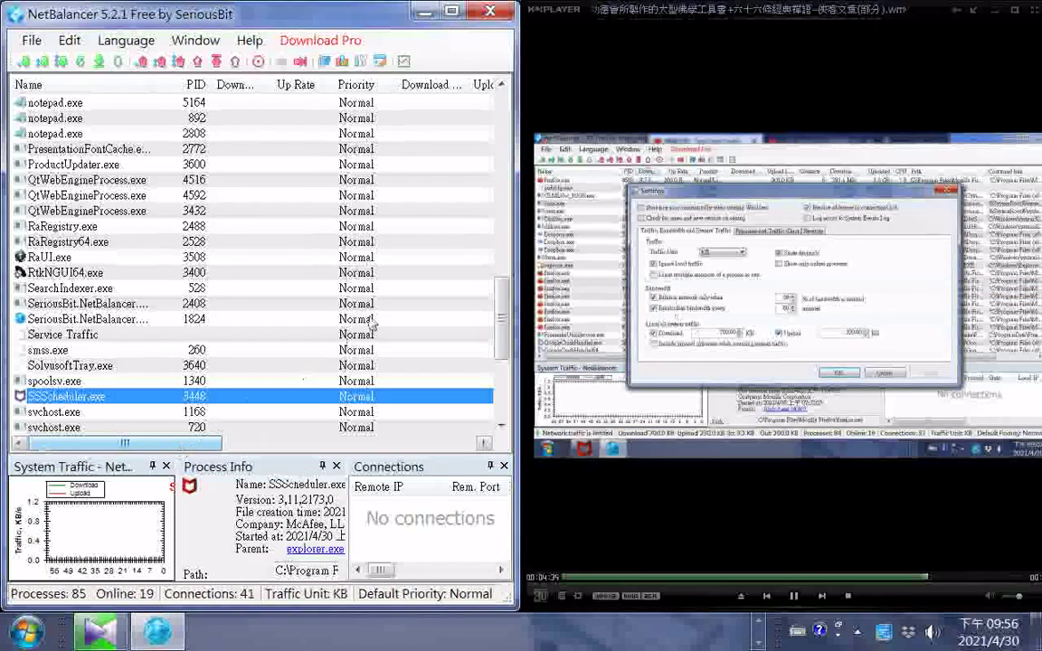
- Examine the traffic amounts of McUICnt.exe and its upload limit value, and cancel the limit dialog
scroll(380, 325, up, 4)
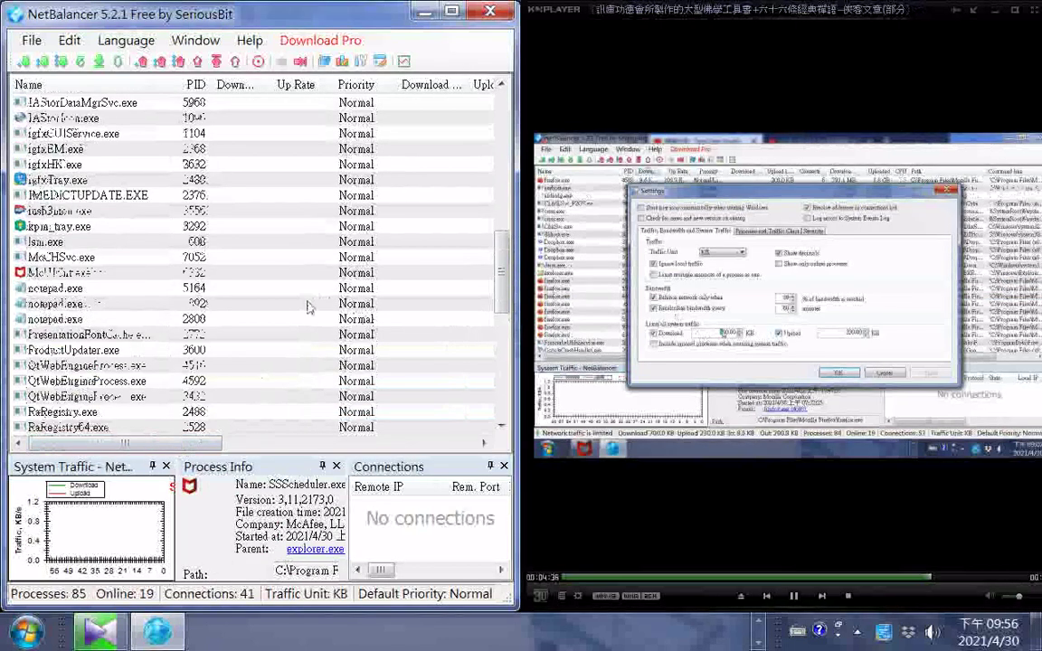
click(207, 274)
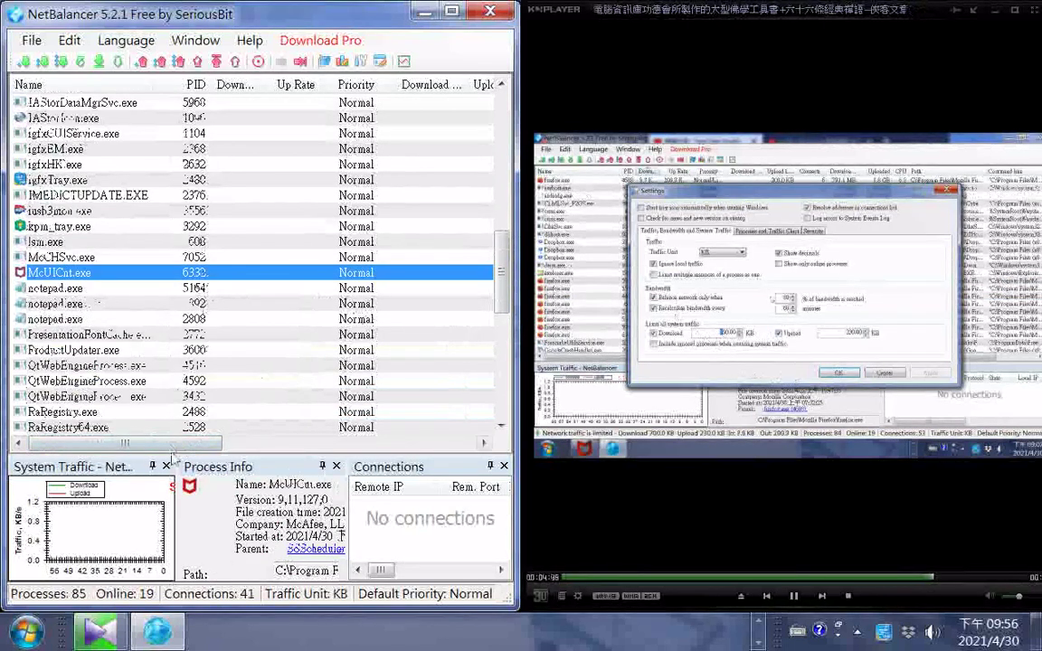
drag(174, 445, 323, 447)
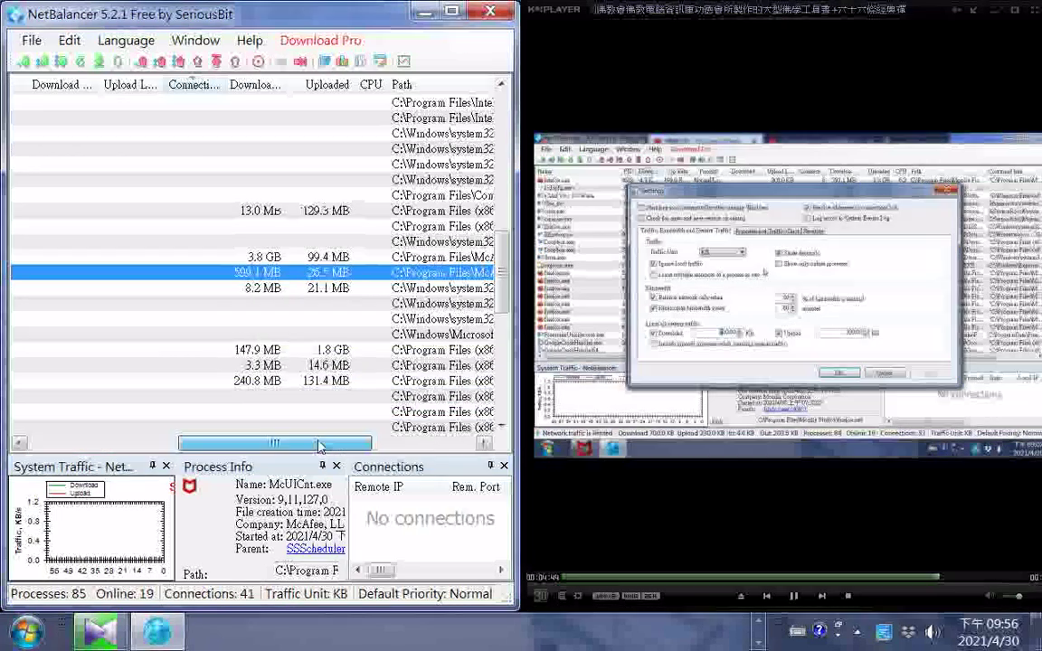
drag(322, 447, 316, 447)
right_click(262, 275)
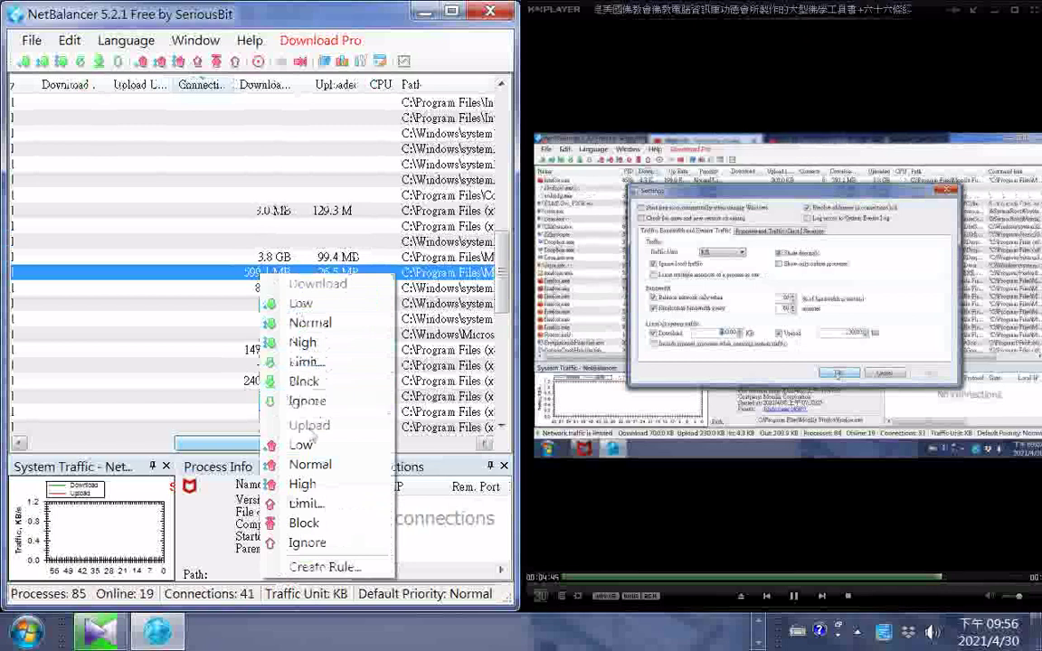
click(306, 504)
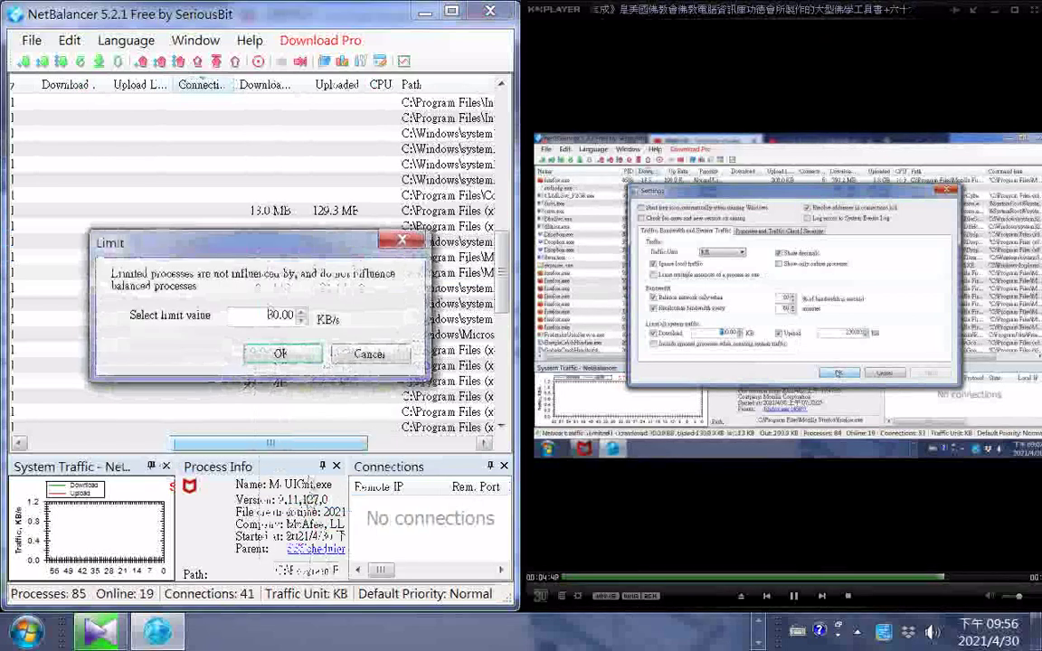
click(369, 353)
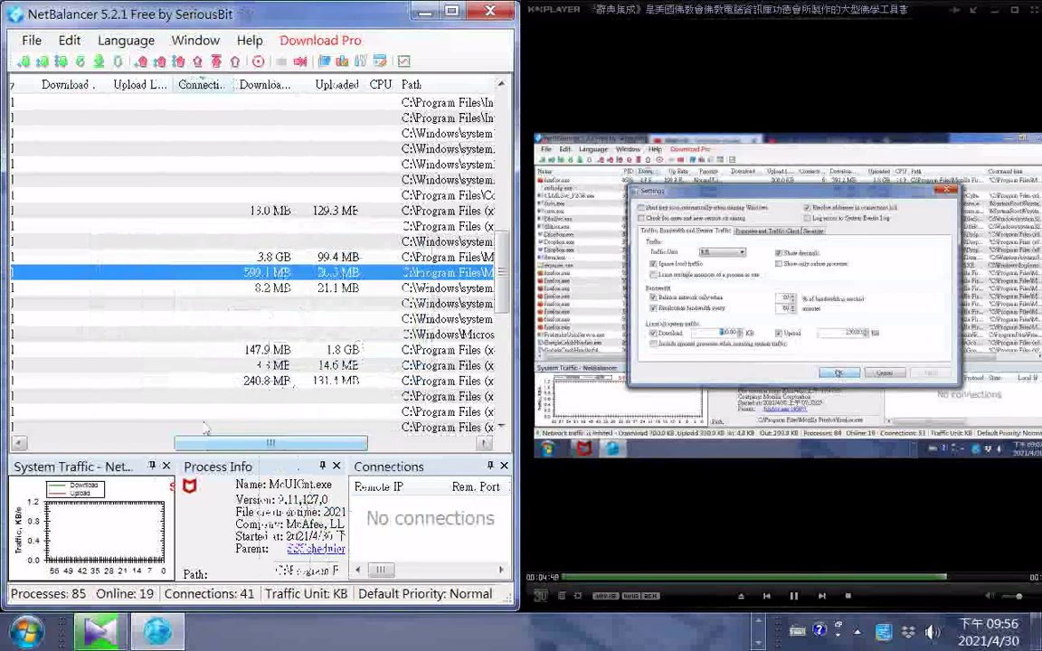
- Check the upload limit of the firefox.exe process with PID 4476 and cancel the limit dialog
drag(185, 443, 29, 448)
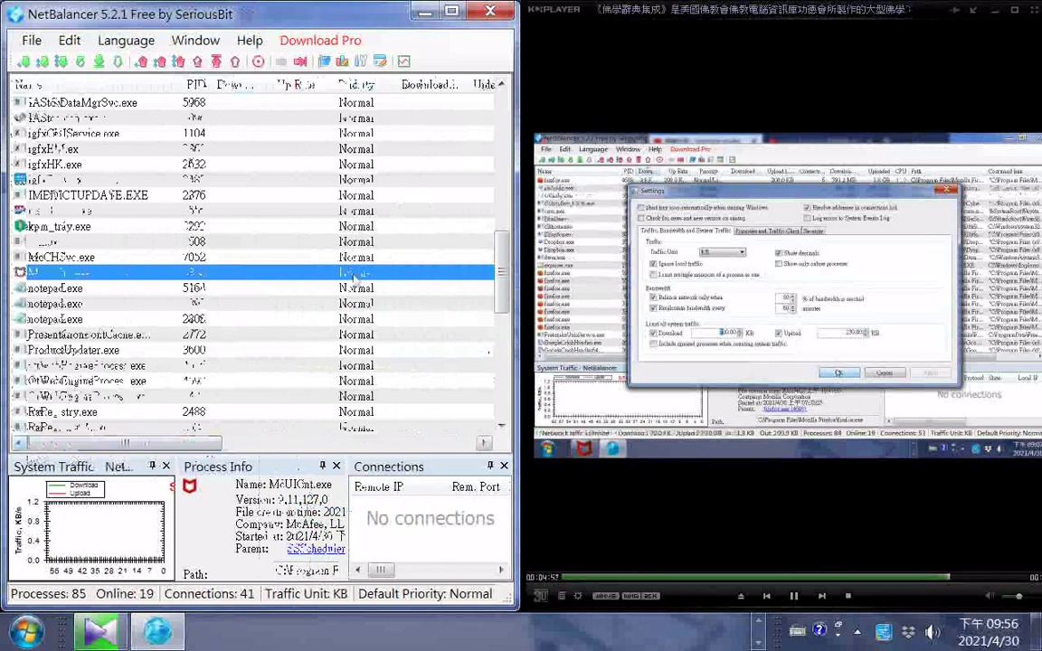
scroll(354, 278, up, 4)
drag(118, 443, 179, 452)
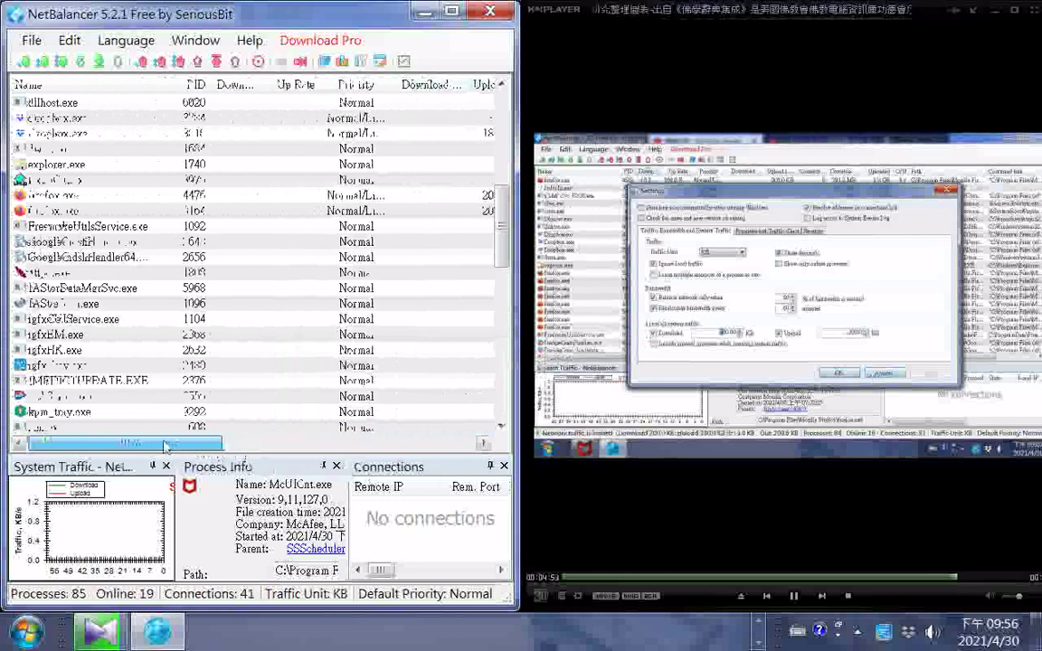
click(68, 198)
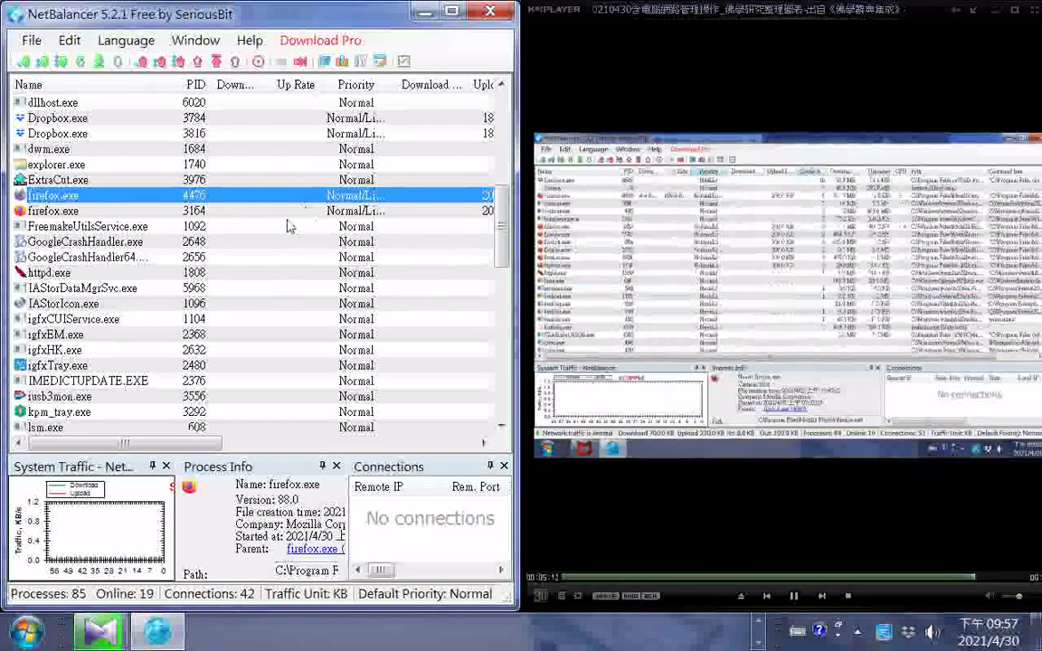
right_click(255, 201)
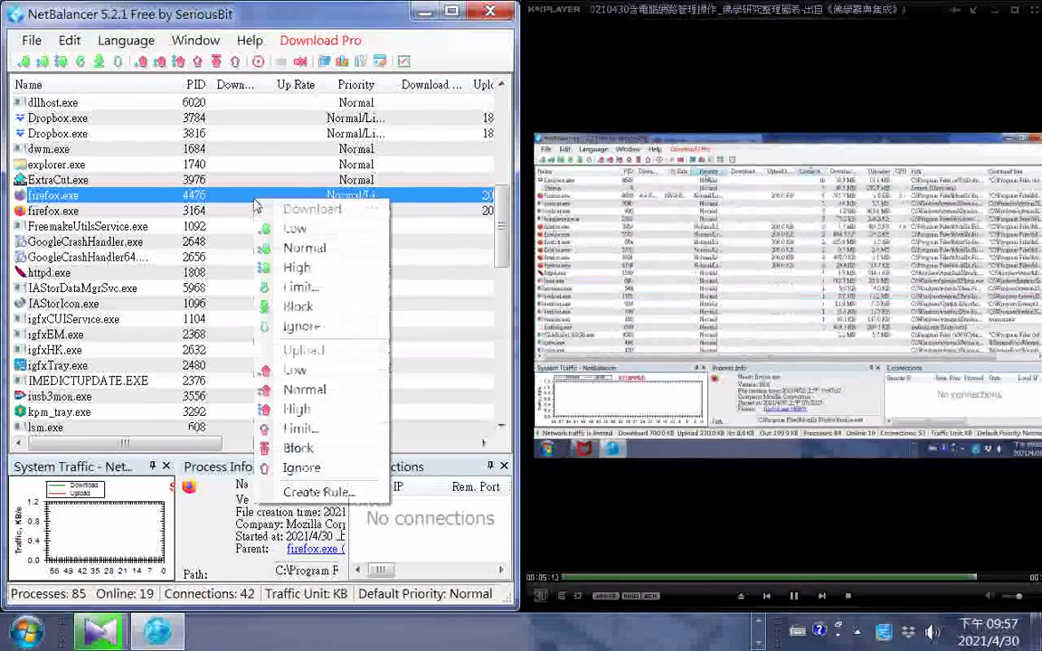
click(302, 428)
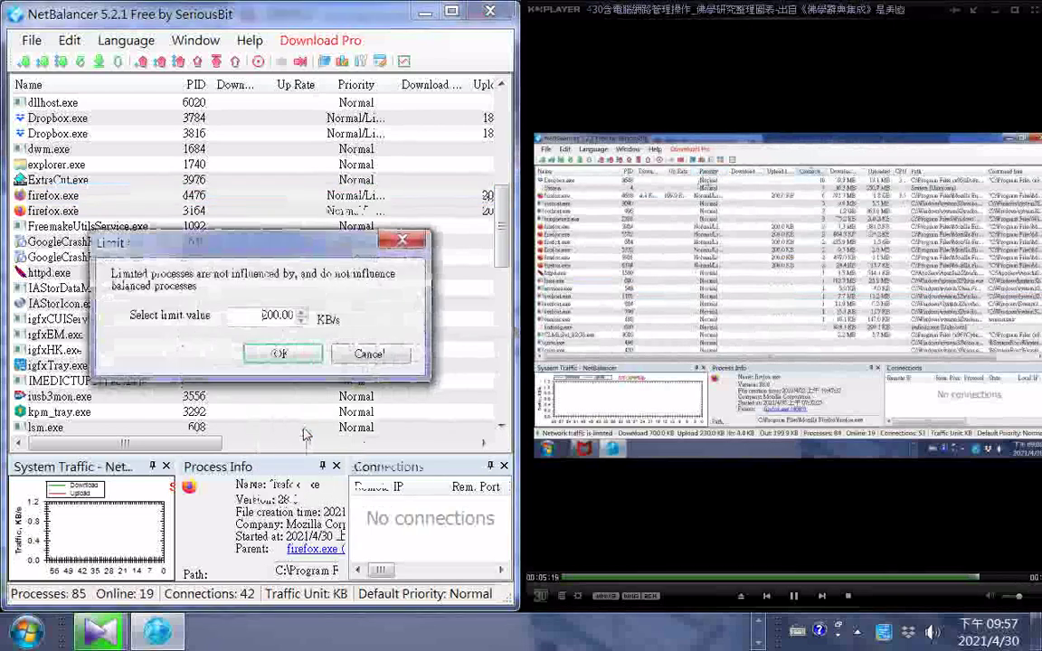
click(369, 353)
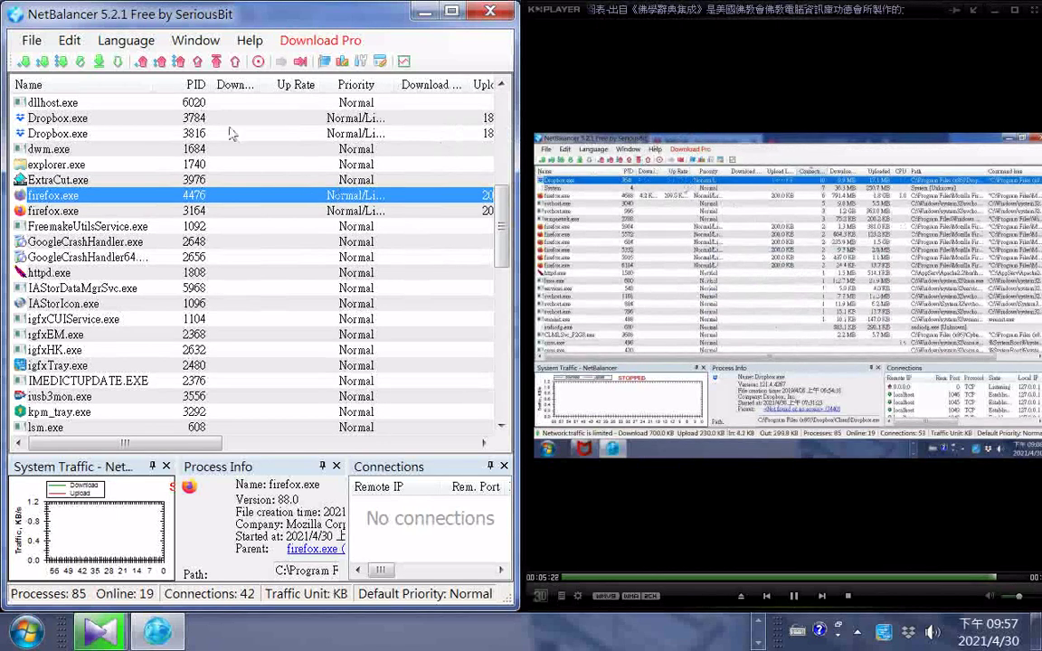
- Check the upload limit of the Dropbox.exe process with PID 3648 and cancel the limit dialog
click(456, 84)
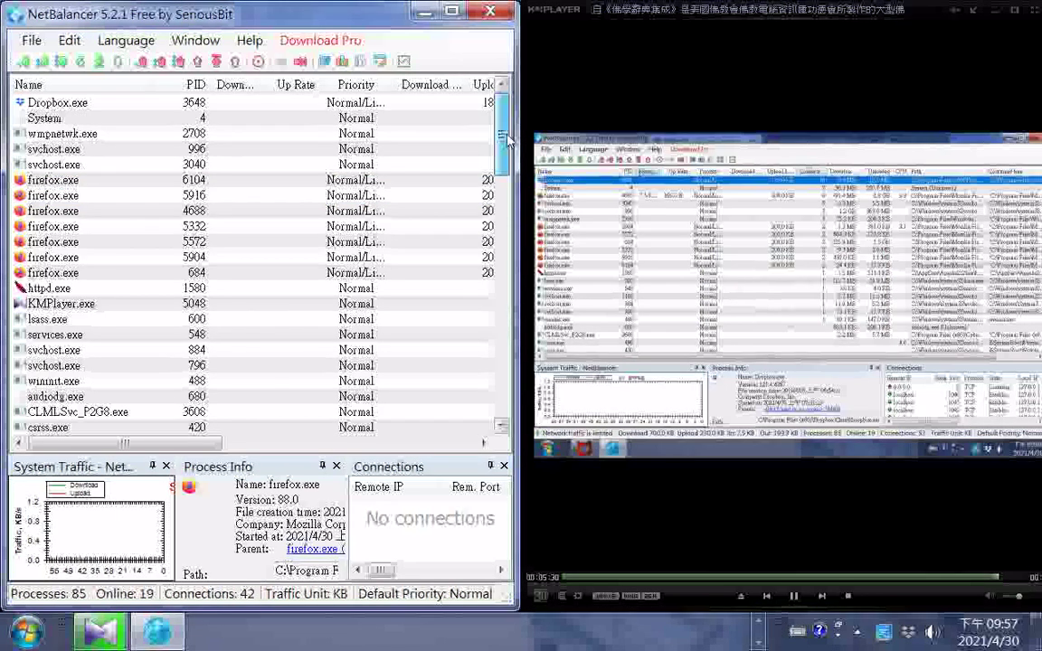
click(102, 105)
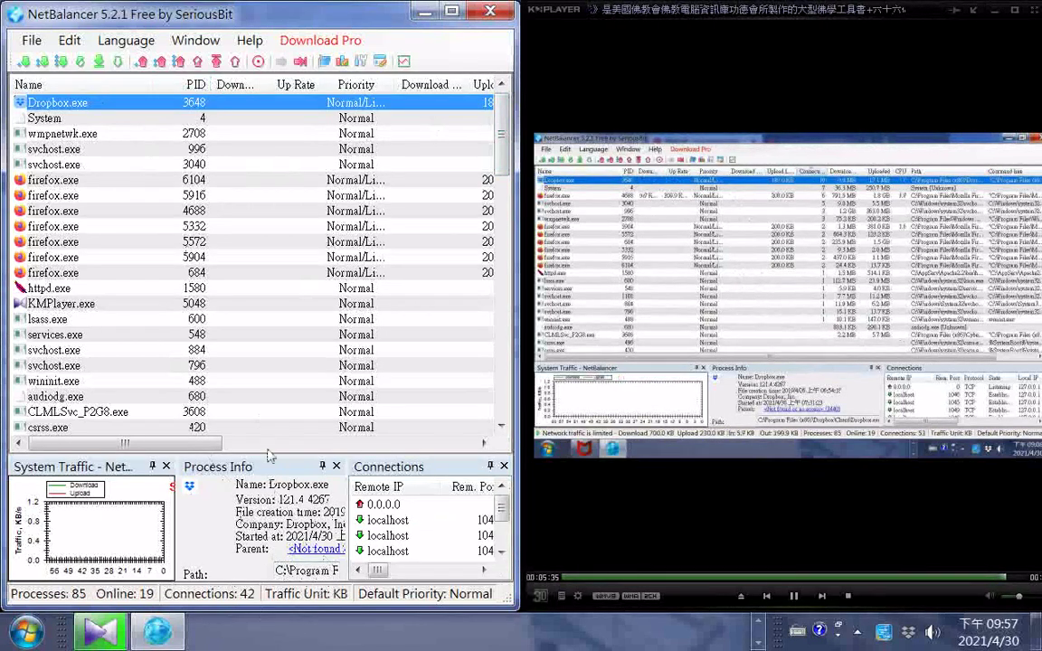
mouse_move(125, 443)
mouse_down()
mouse_move(312, 445)
mouse_move(257, 467)
mouse_move(133, 443)
mouse_up()
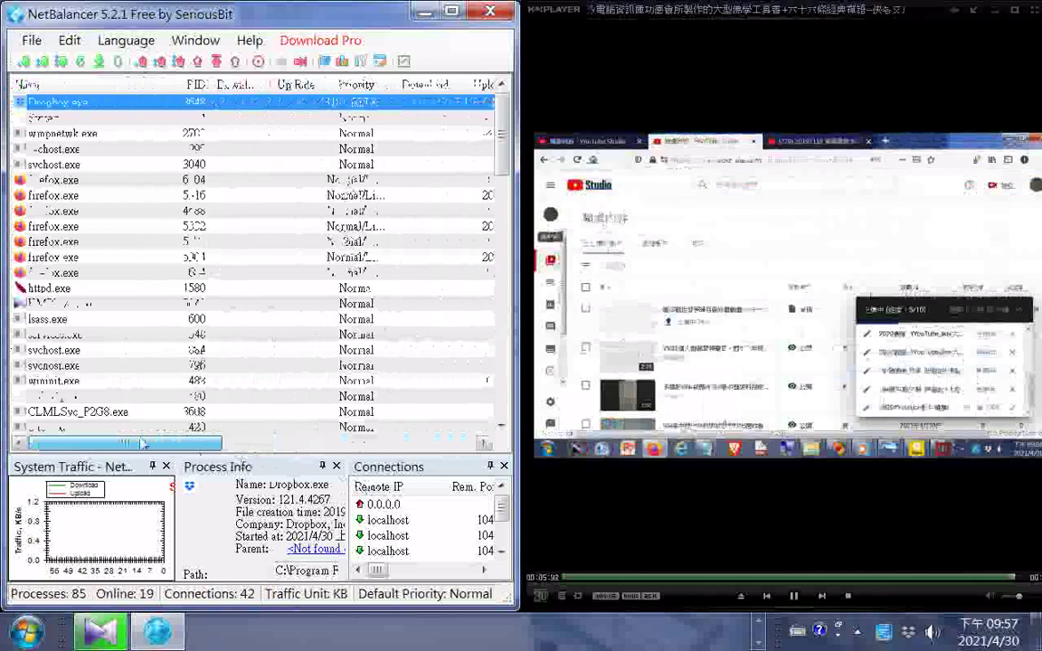
right_click(136, 103)
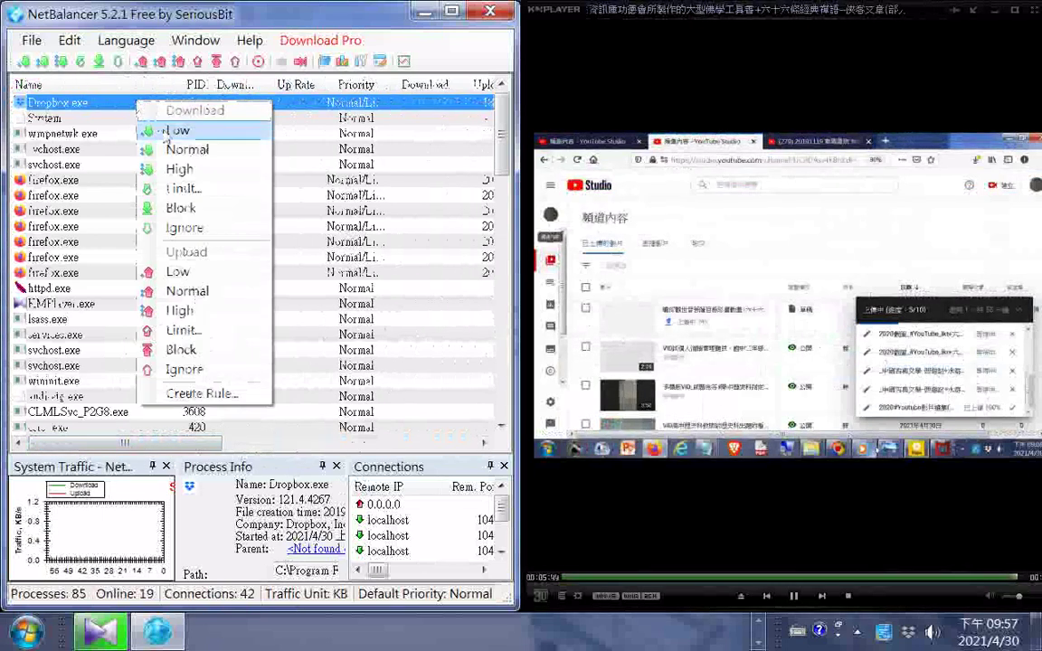
click(214, 331)
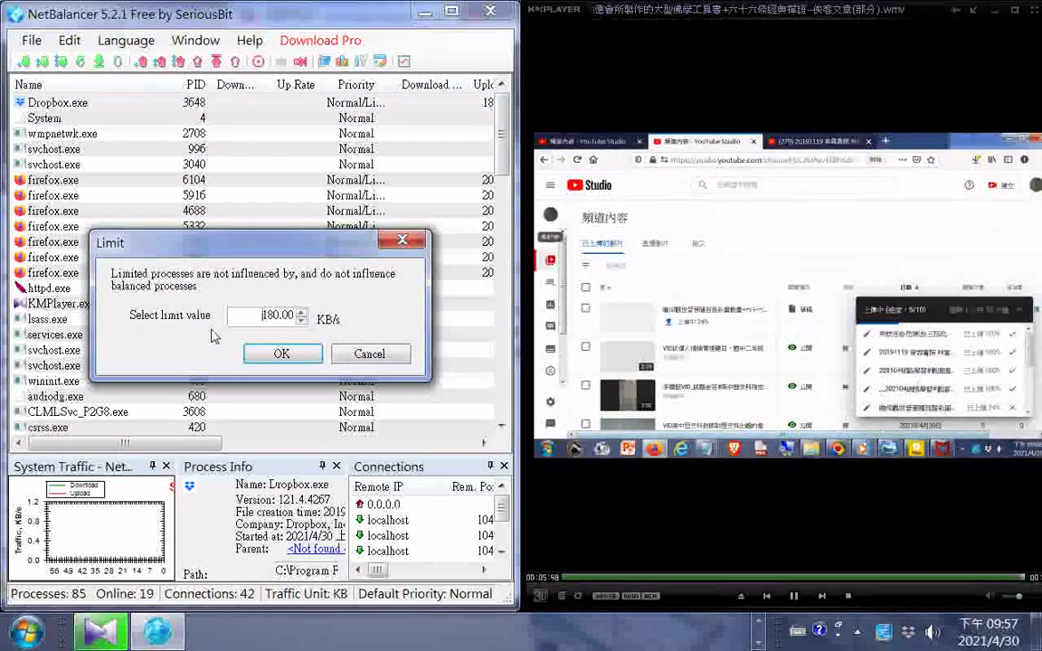
click(351, 358)
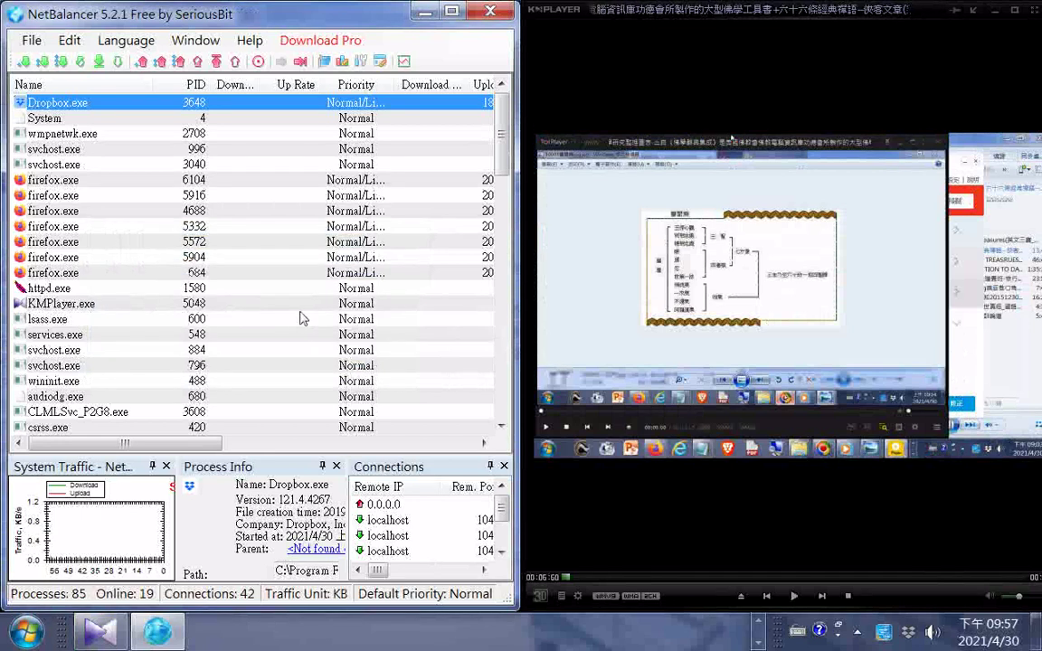
- Maximize the window, check the upload limit of the firefox.exe process with PID 4688, and cancel the limit dialog
click(453, 12)
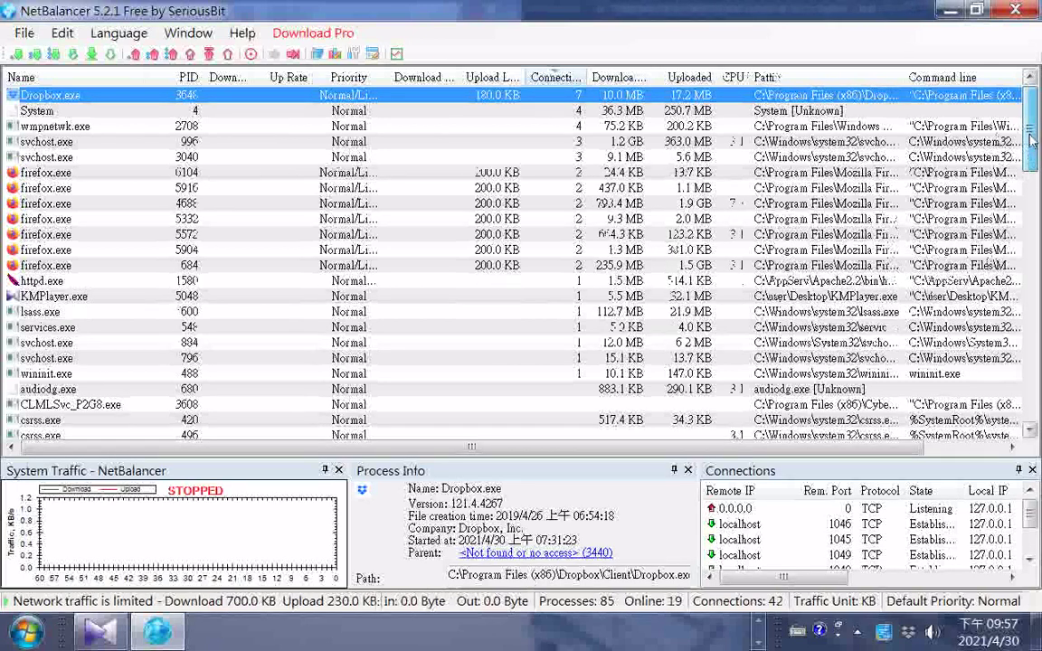
drag(1031, 136, 1033, 155)
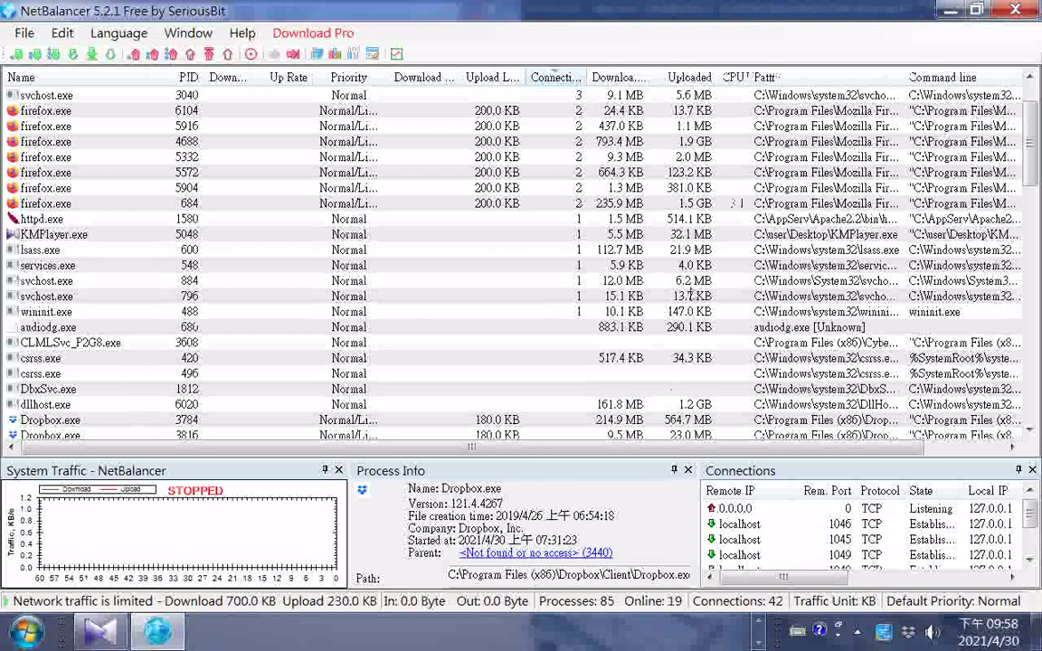
click(675, 144)
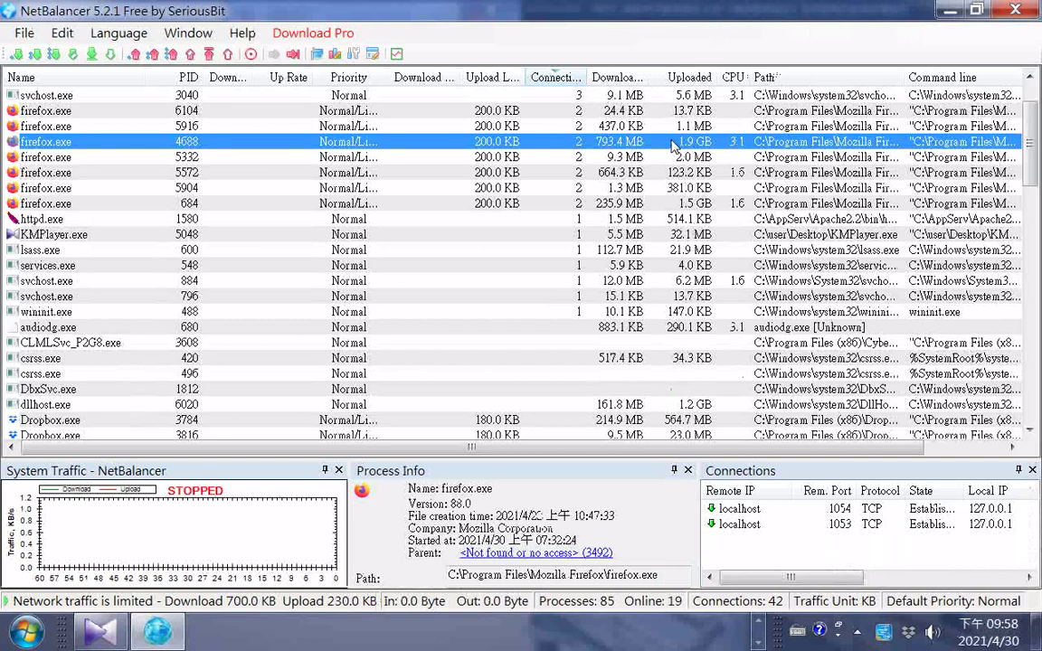
double_click(674, 147)
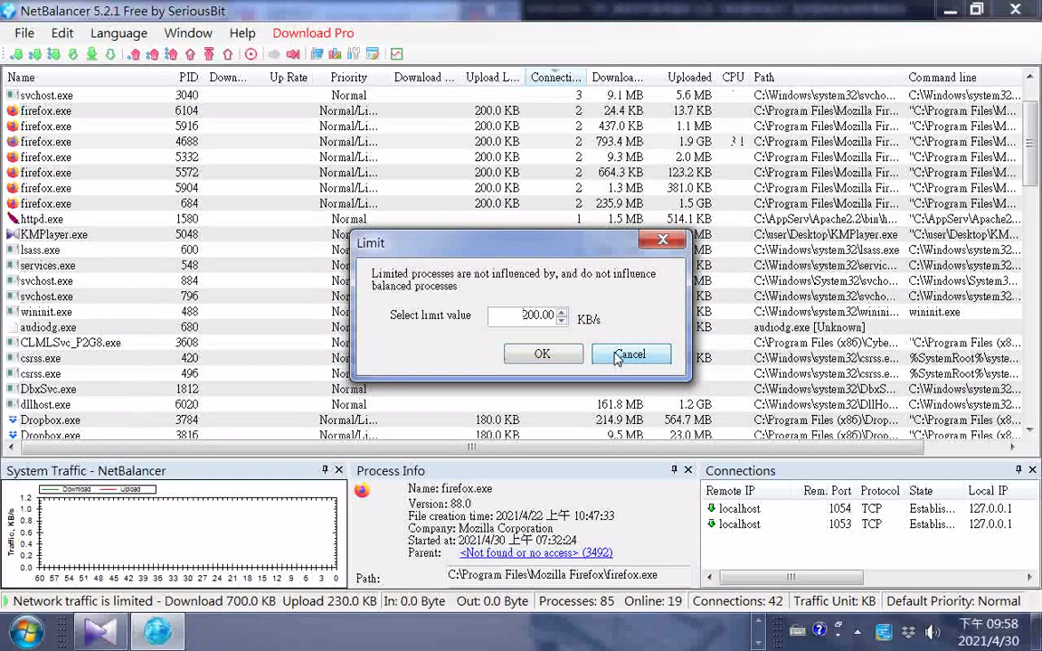
click(623, 356)
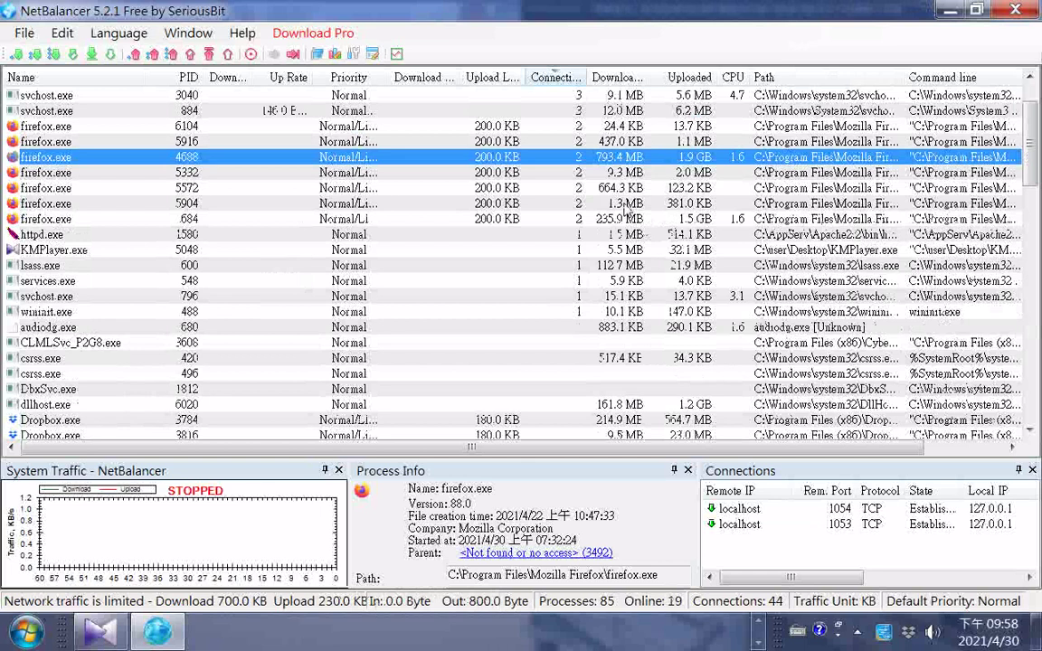
- Check the upload limit of the firefox.exe process with PID 684 and cancel the limit dialog
click(623, 204)
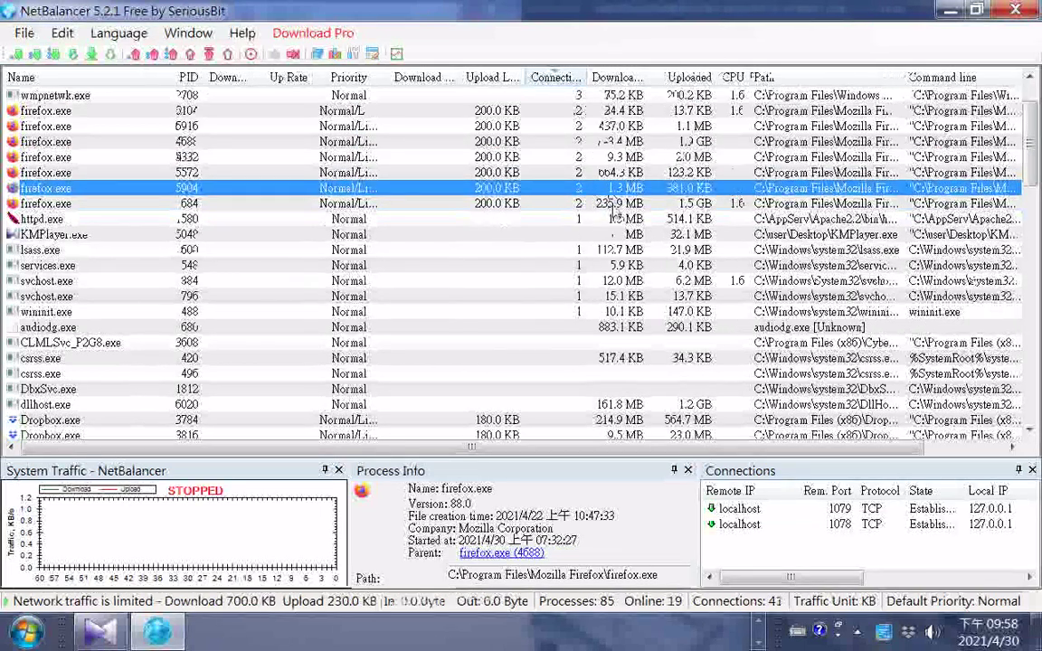
click(614, 206)
right_click(614, 210)
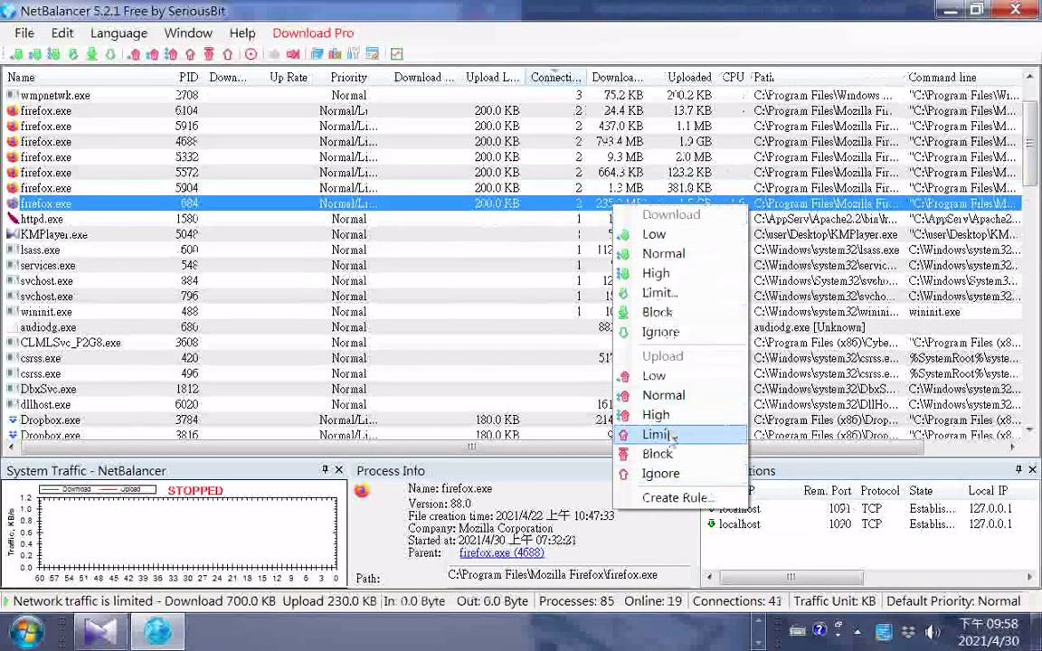
click(601, 394)
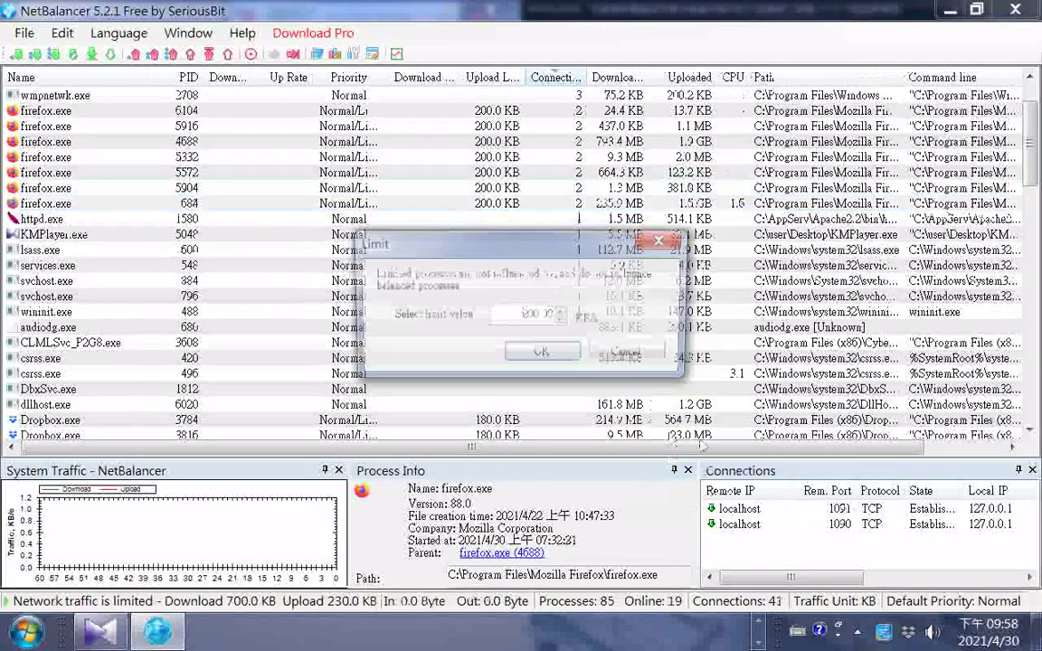
click(624, 356)
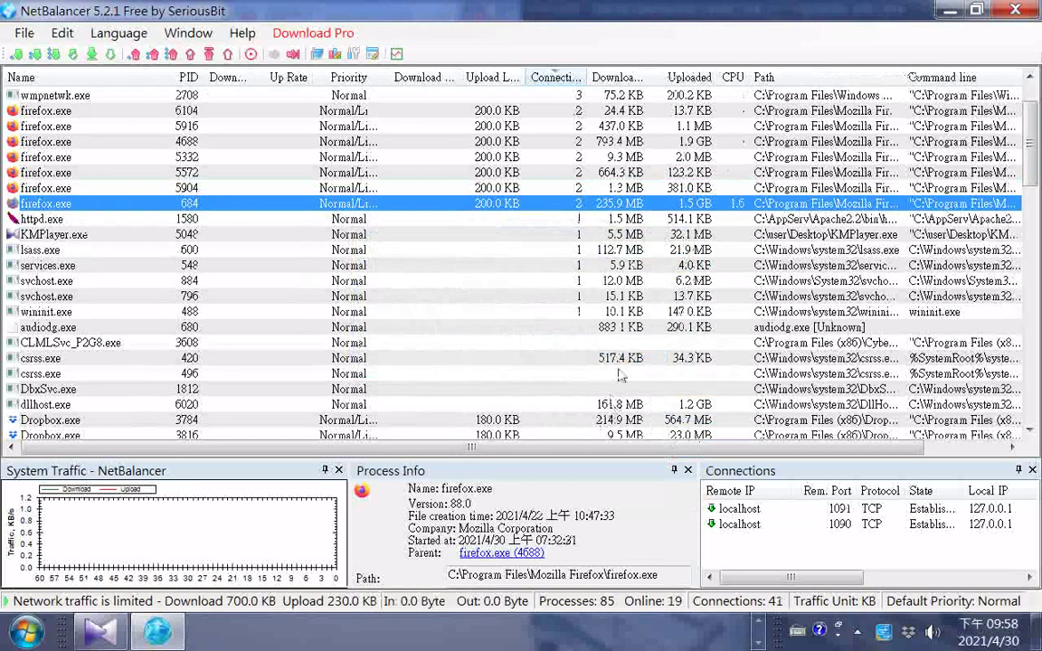
- Check the upload limits of dllhost.exe and the Dropbox.exe process with PID 3784, cancelling each limit dialog
click(633, 313)
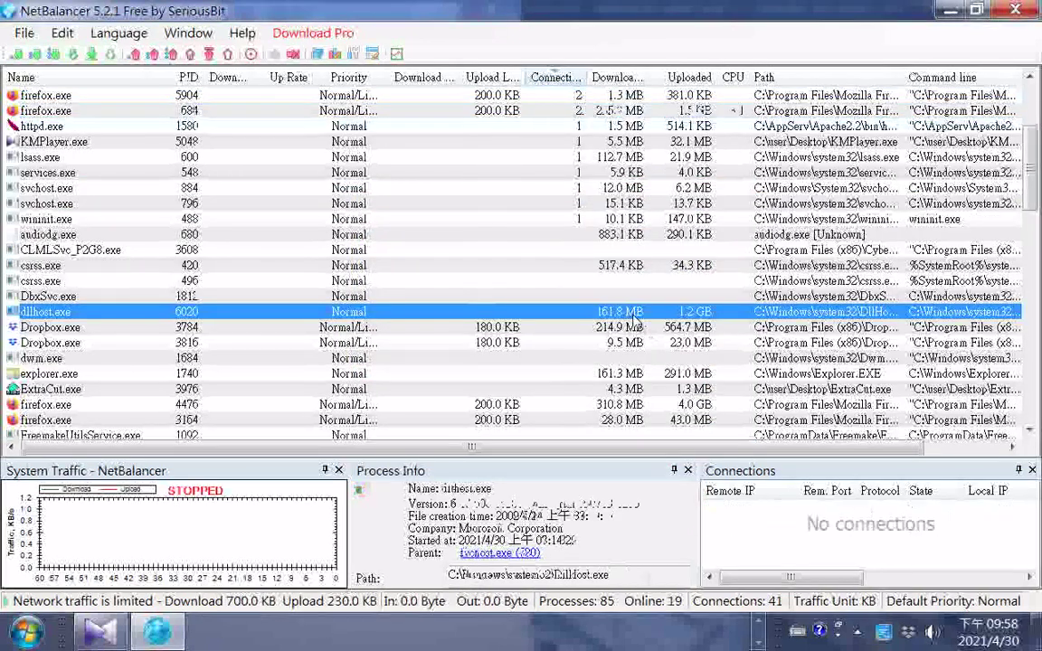
right_click(633, 323)
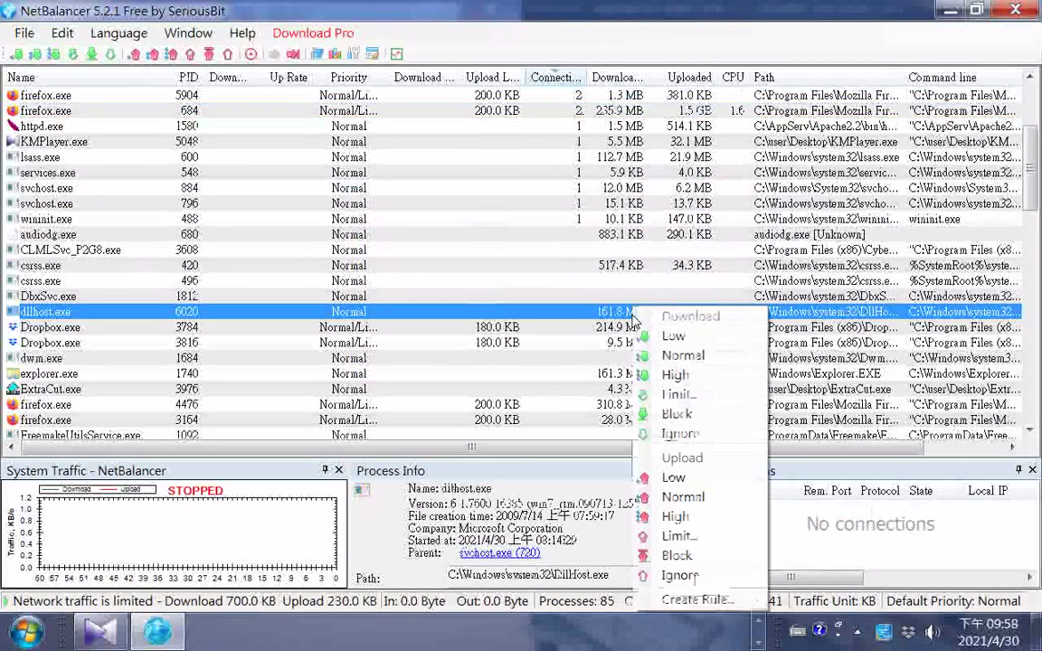
click(670, 537)
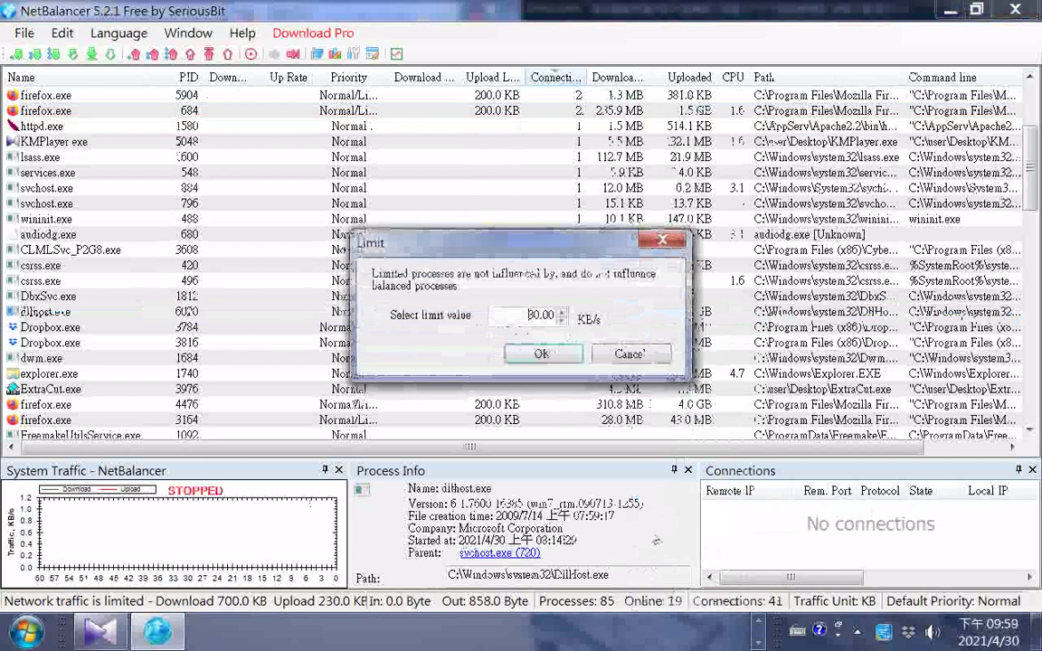
click(629, 353)
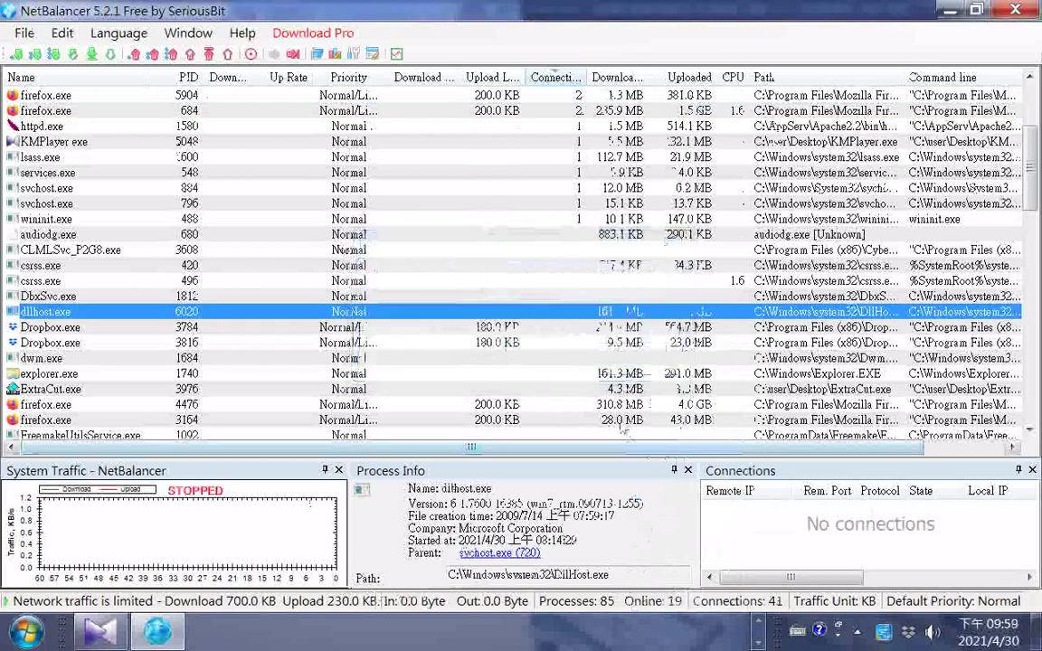
scroll(631, 312, down, 1)
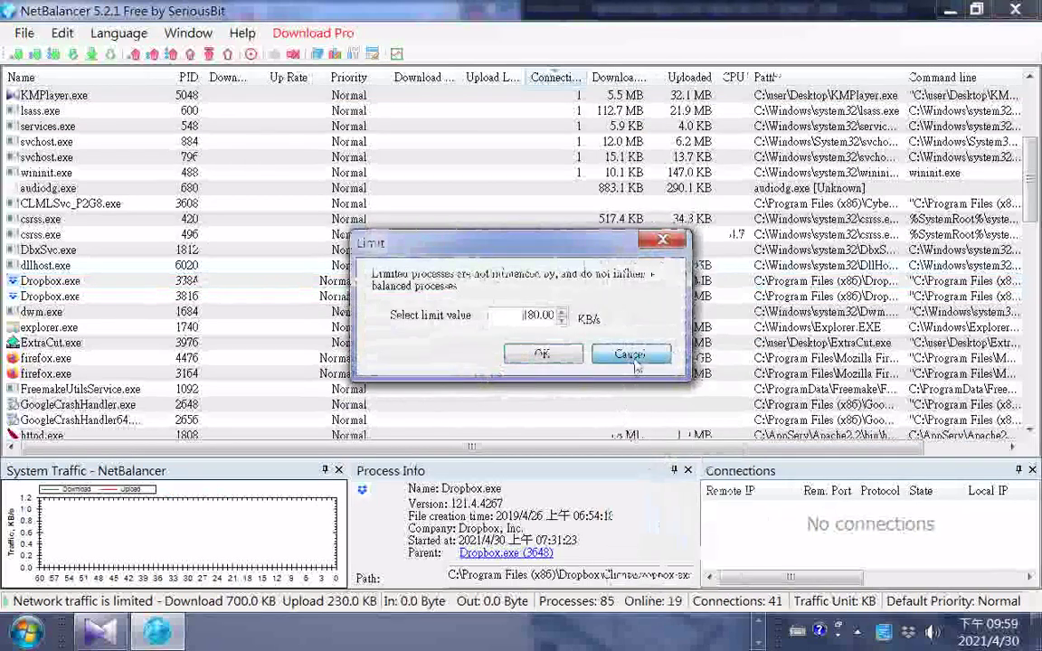
click(634, 361)
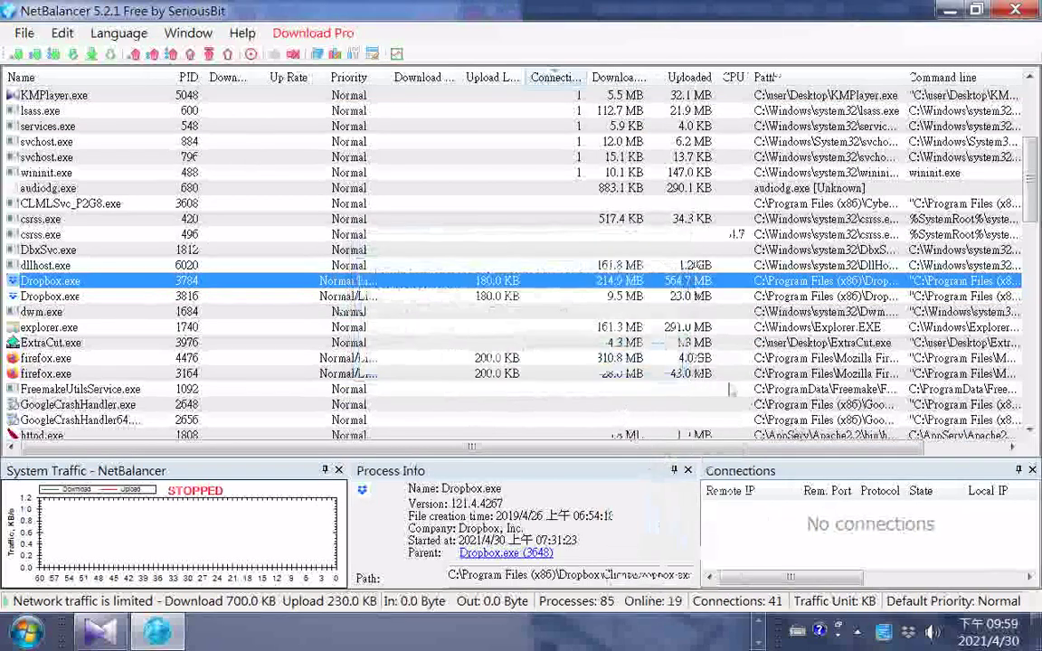
- Check the upload limit of the firefox.exe process with PID 4476 again and close the limit dialog
scroll(704, 383, down, 1)
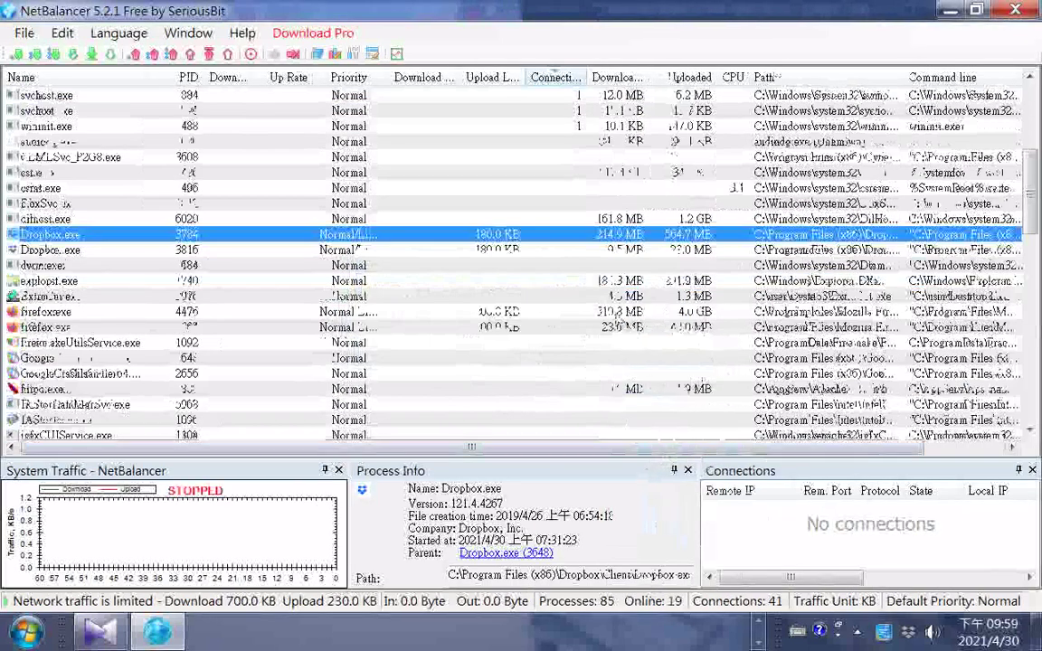
click(618, 312)
right_click(618, 312)
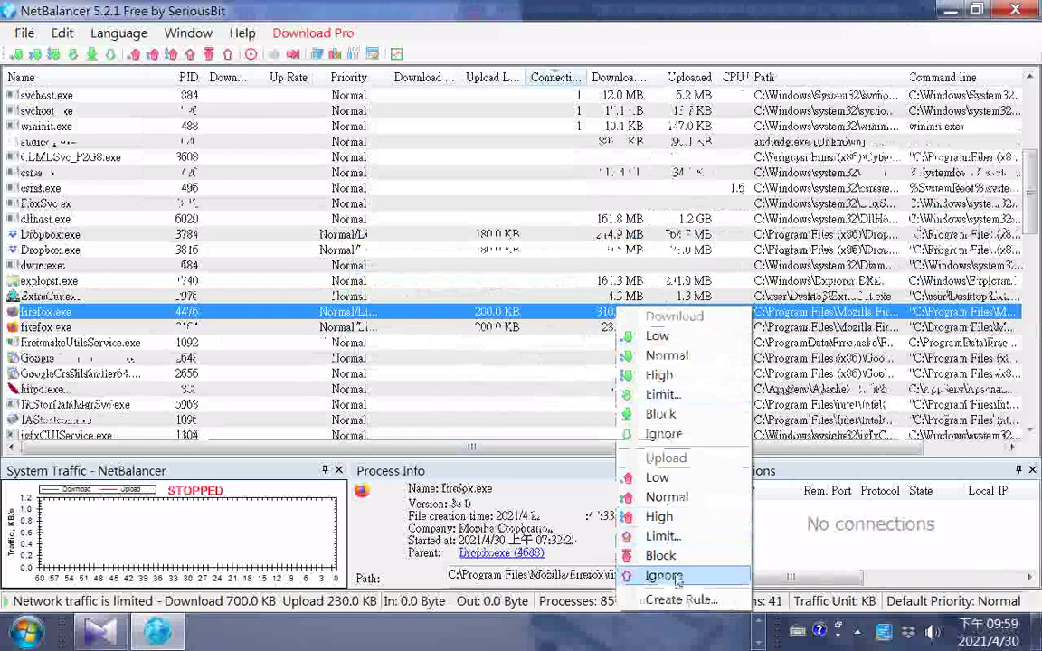
click(637, 532)
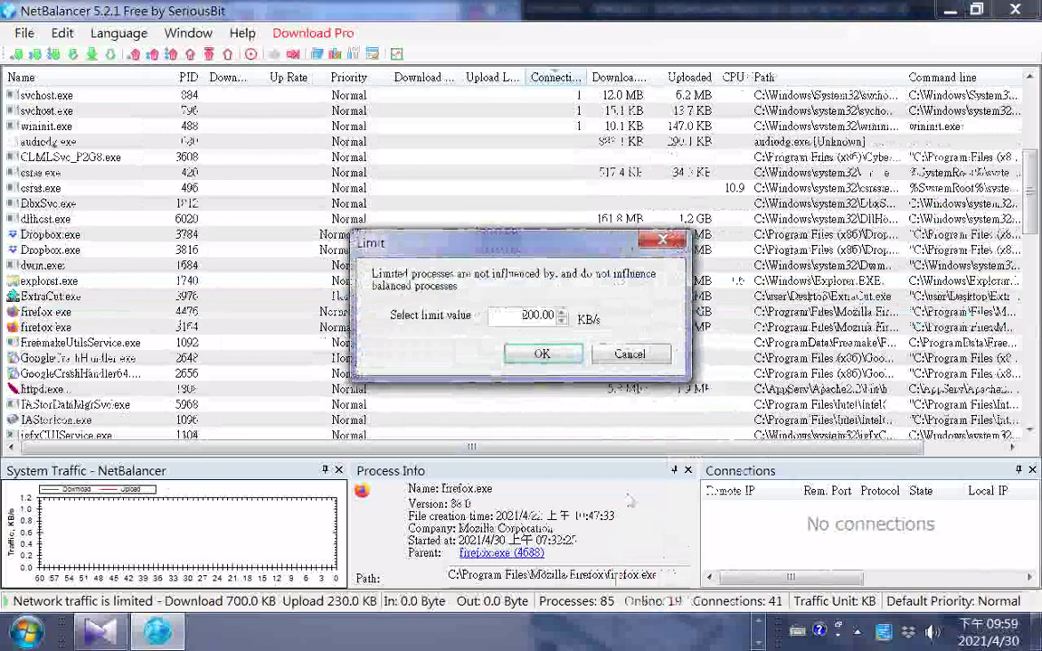
key(Return)
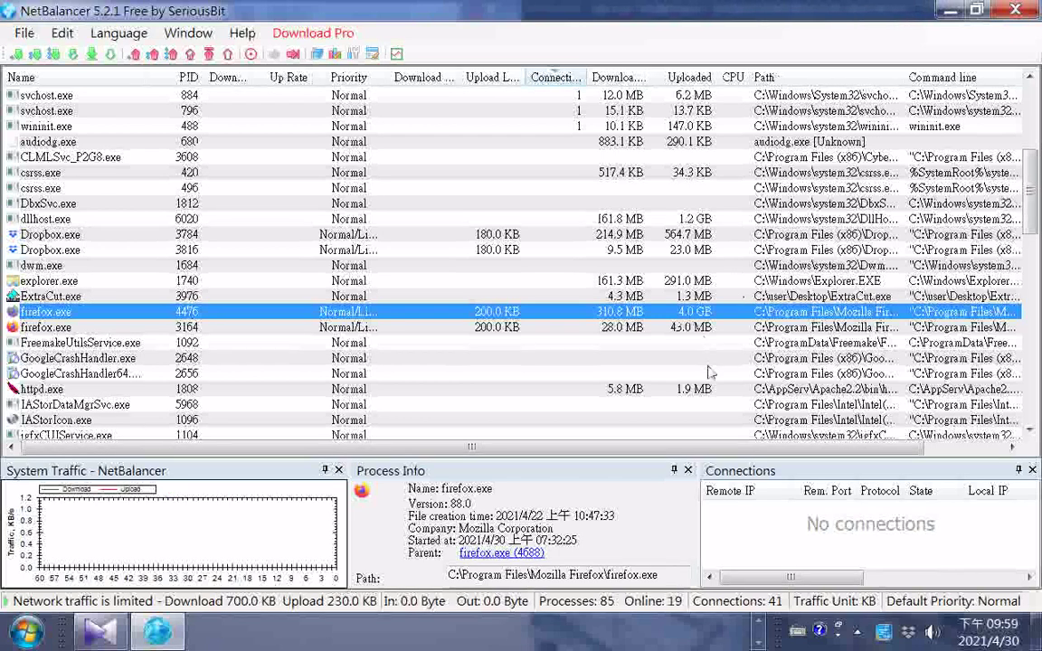
- Compare the uploaded traffic amounts of dllhost.exe, the firefox.exe process with PID 4476, and ProductUpdater.exe
click(699, 220)
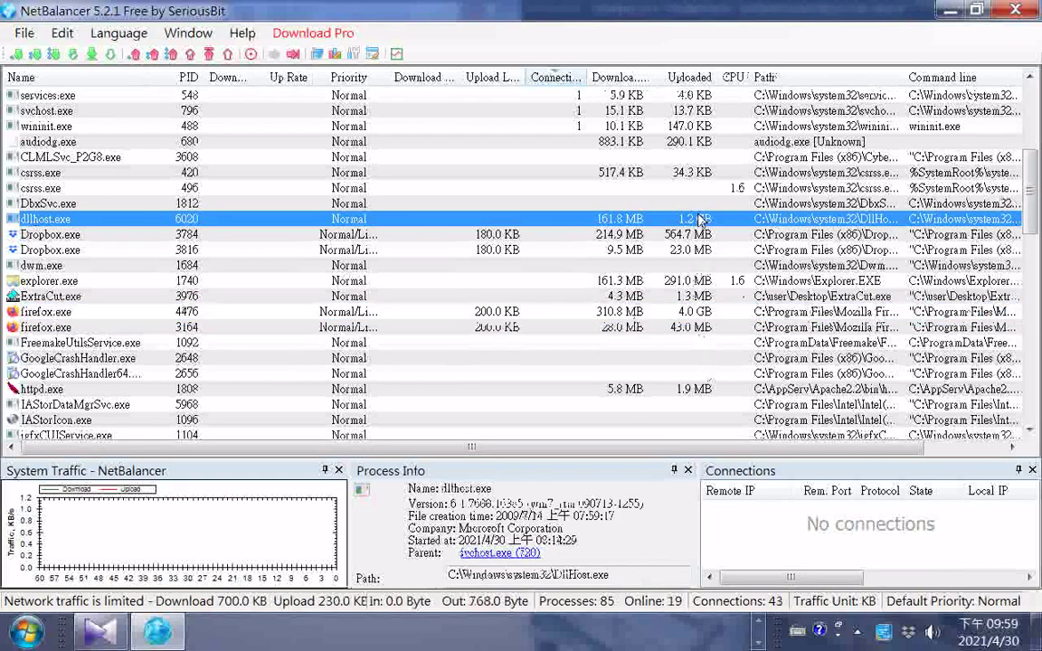
click(699, 312)
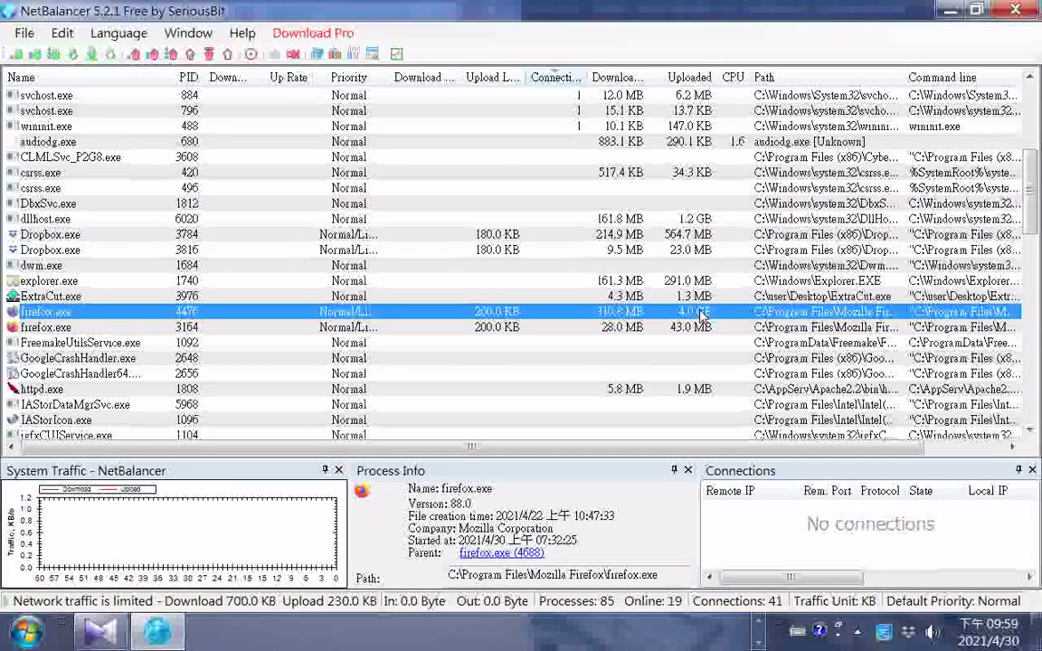
click(707, 222)
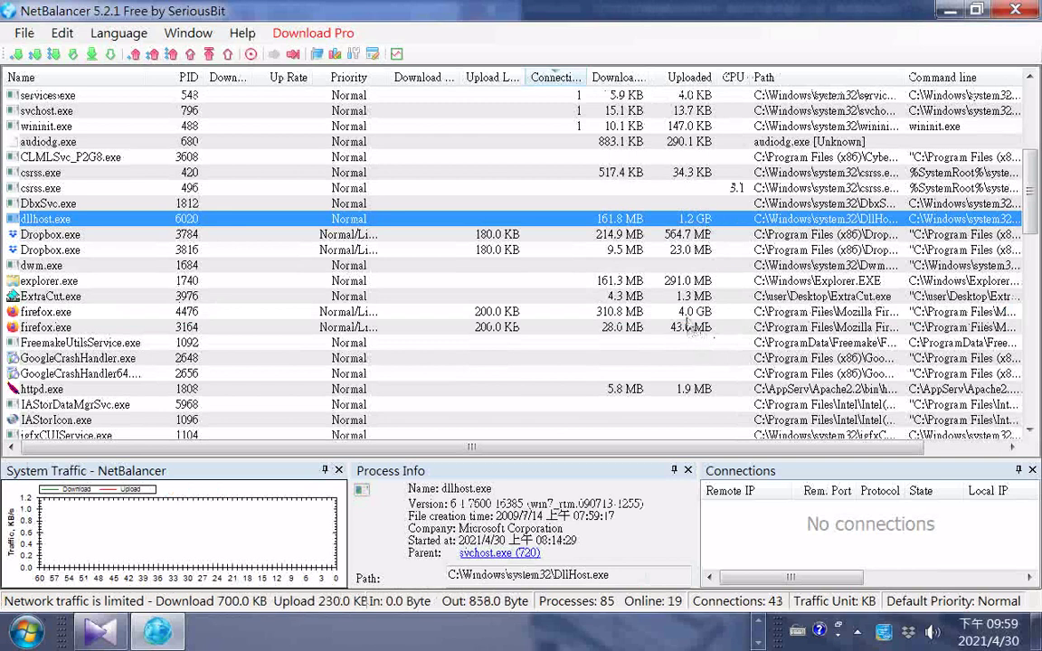
click(690, 327)
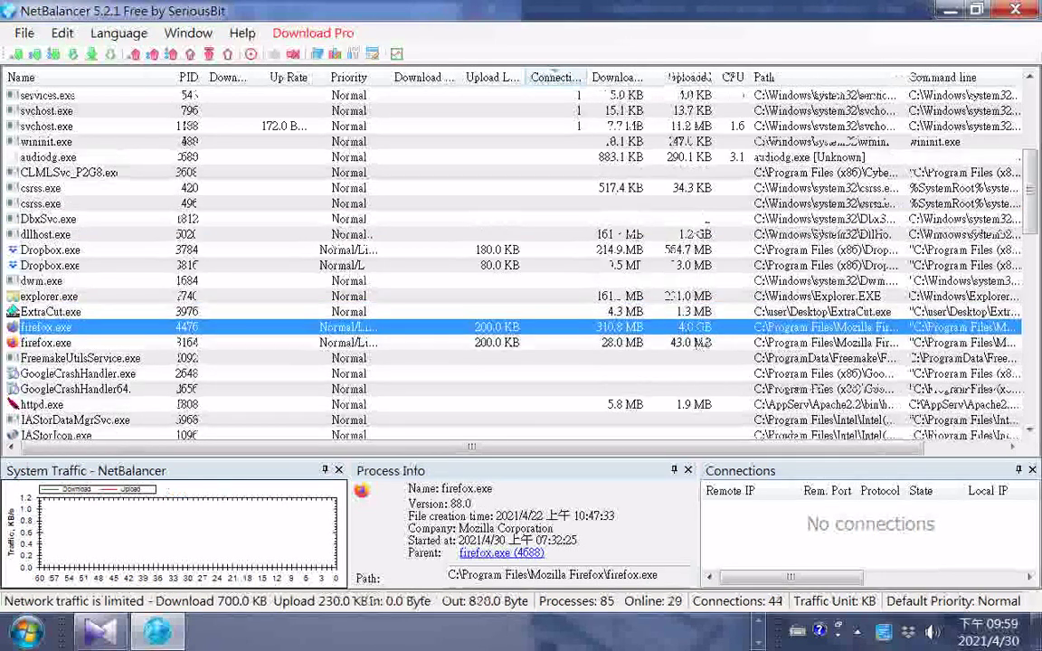
scroll(710, 379, down, 6)
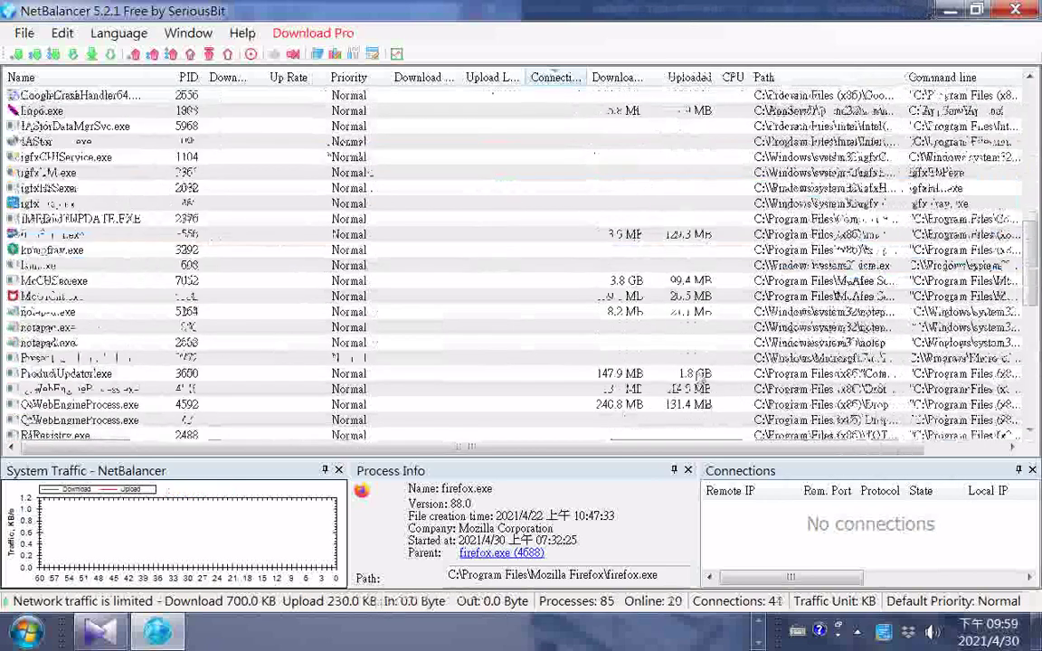
click(699, 374)
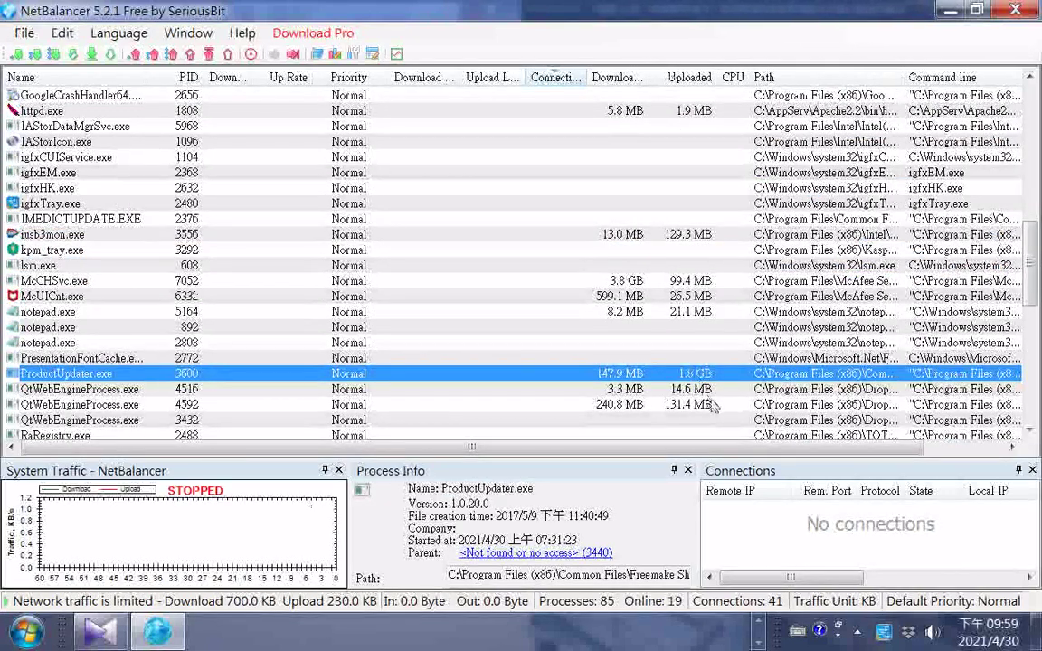
- Examine the traffic amounts of the Service Traffic entry, open its upload limit, and close the limit dialog without changing the value
scroll(714, 406, down, 3)
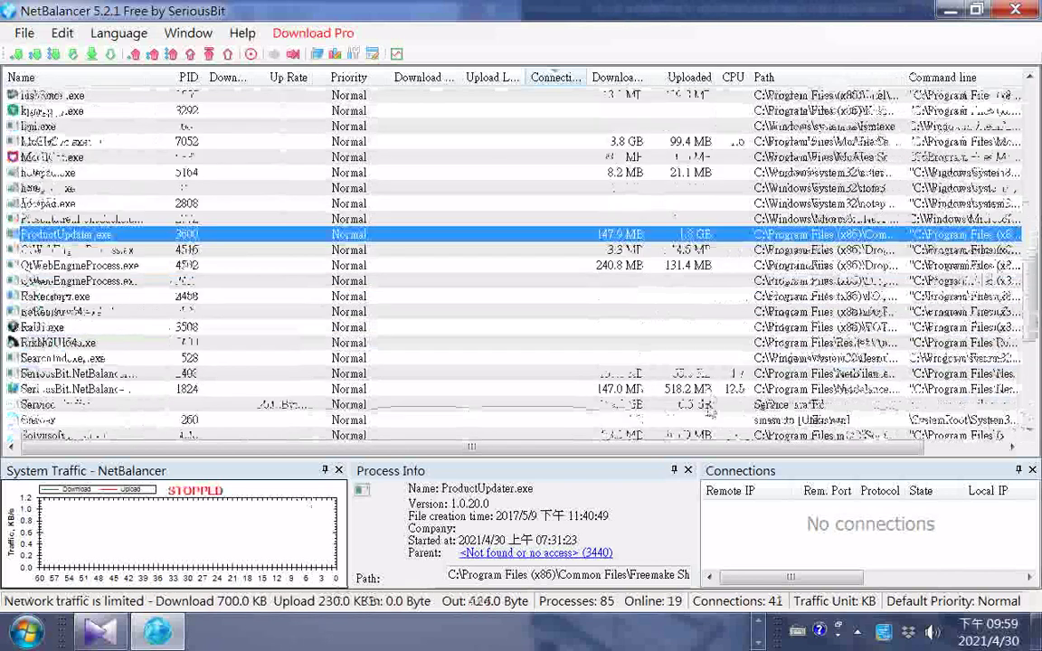
click(710, 406)
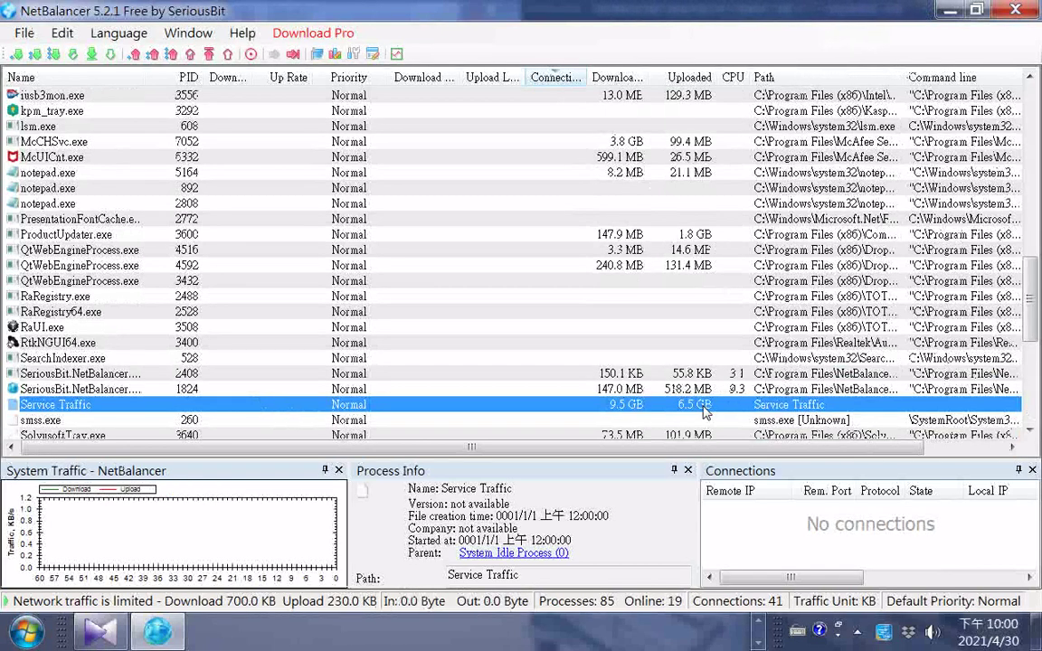
right_click(703, 411)
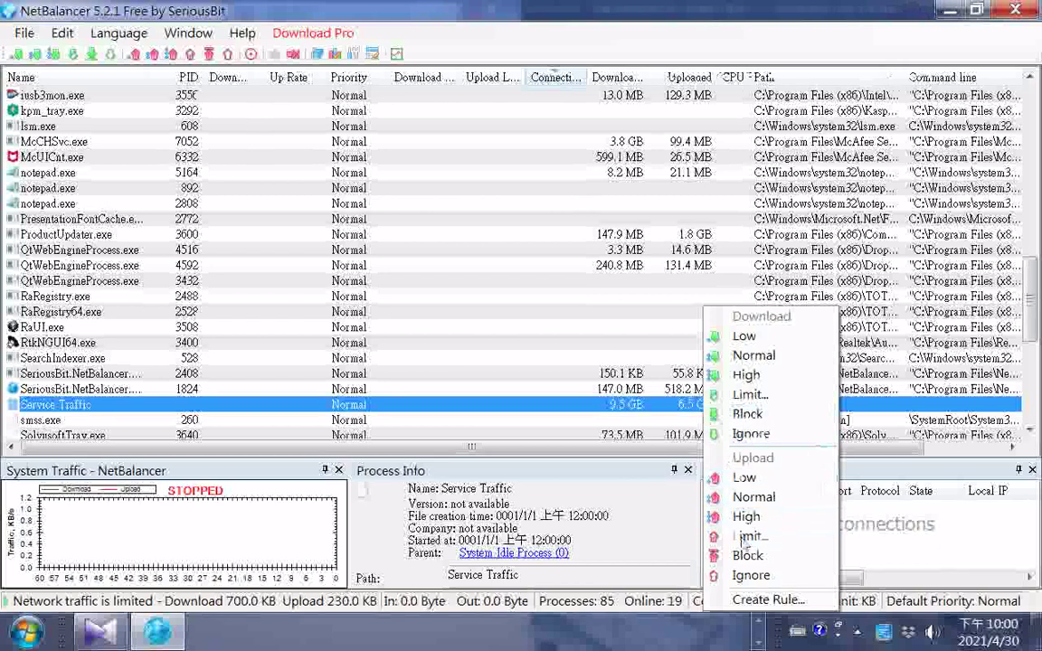
click(715, 596)
key(Down)
key(Return)
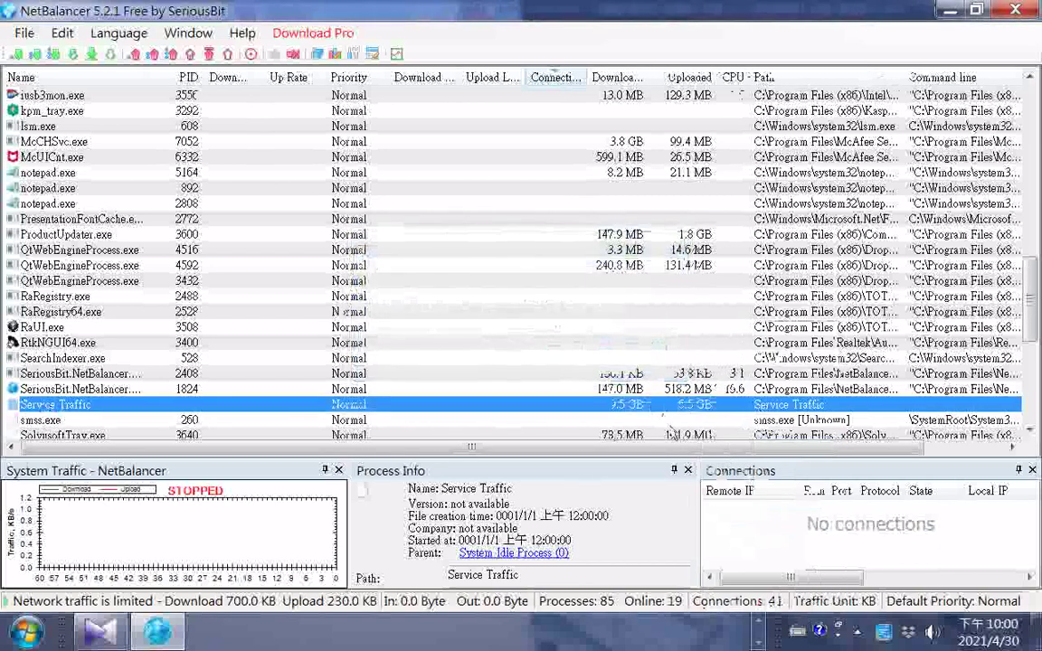
- Check the upload limit of the svchost.exe process with PID 3208 and cancel the limit dialog
scroll(680, 411, down, 4)
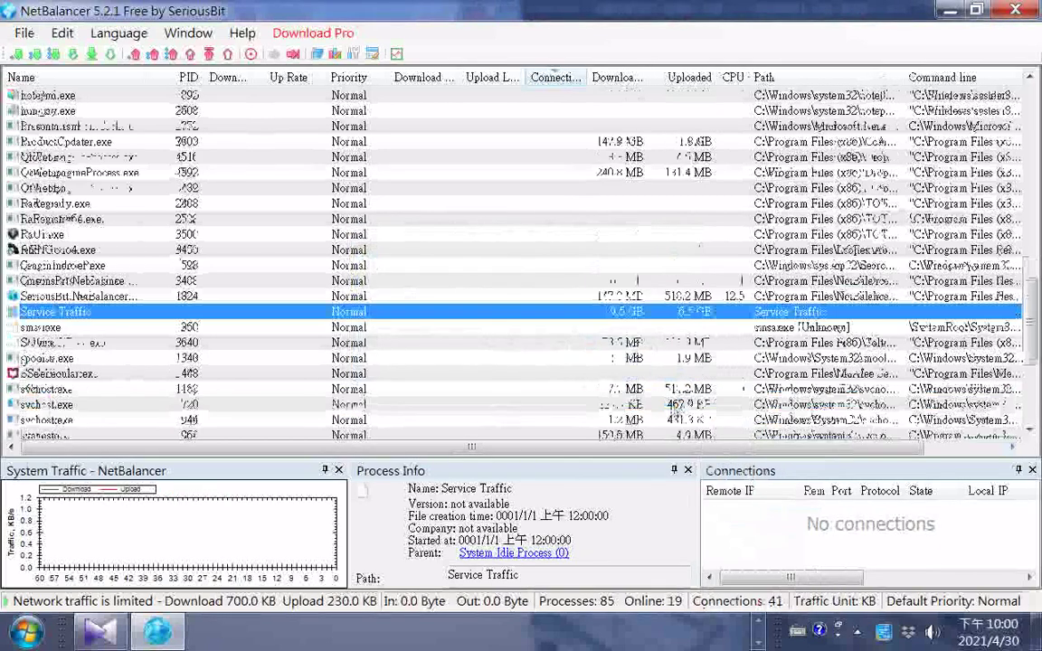
scroll(671, 423, down, 1)
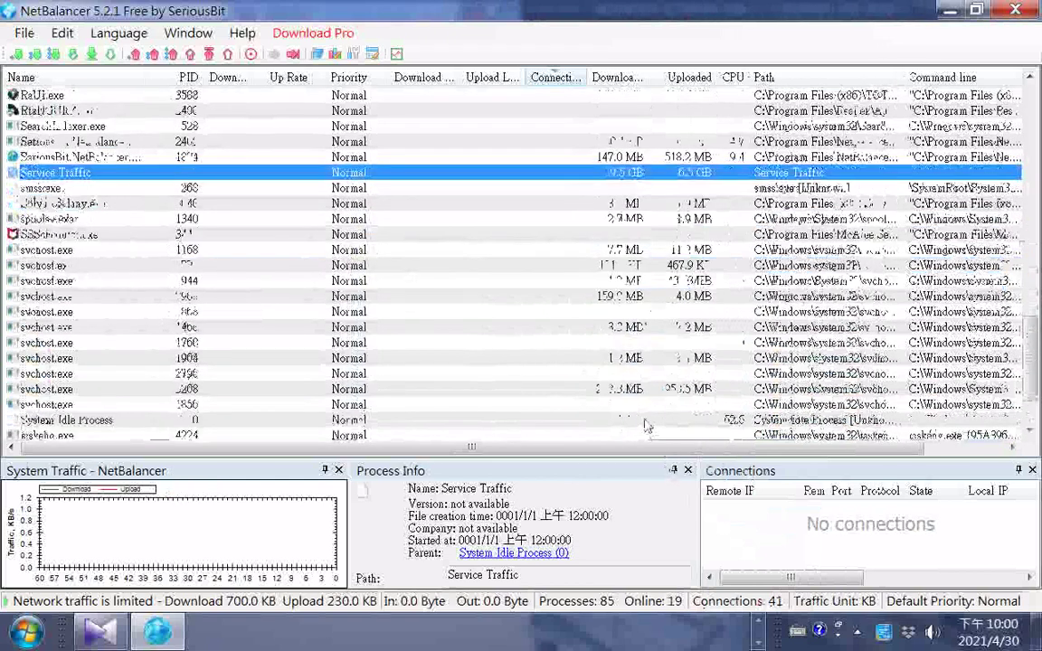
right_click(697, 404)
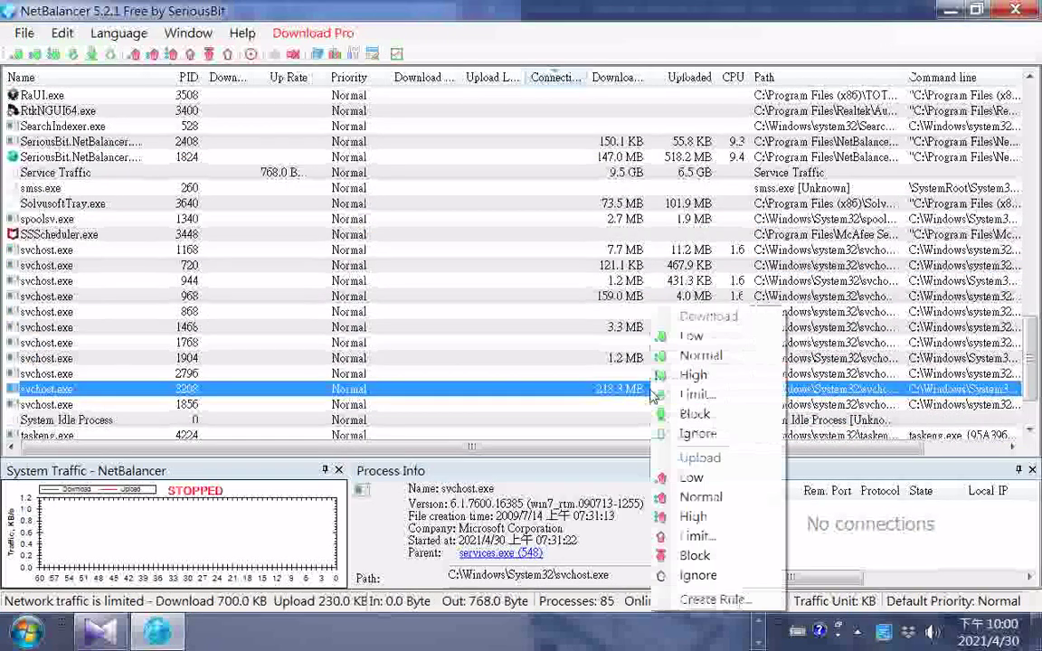
click(694, 540)
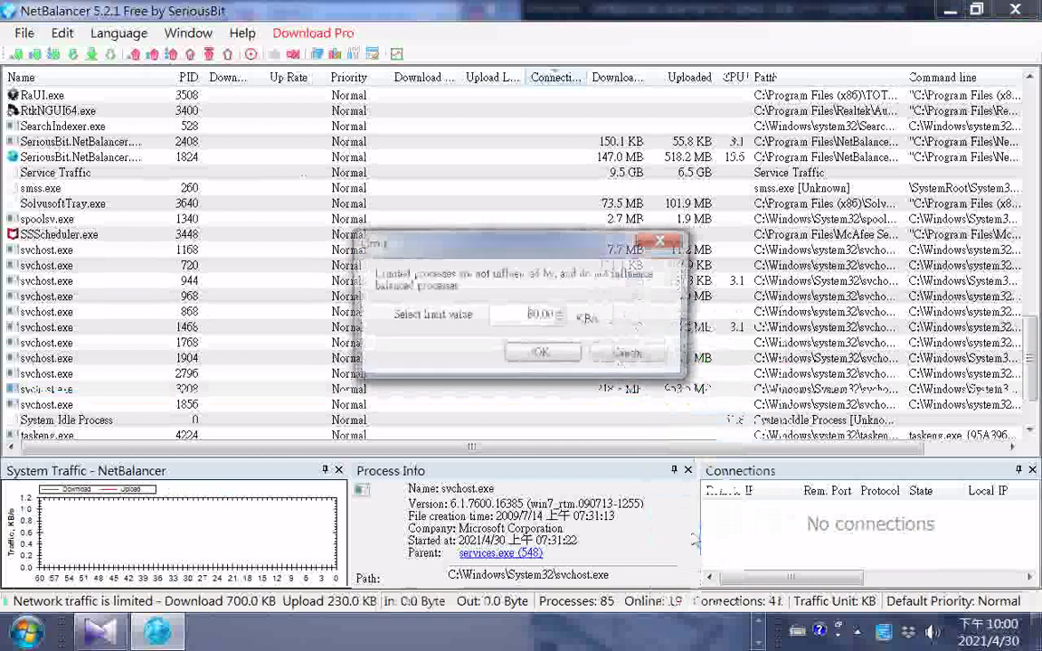
click(638, 356)
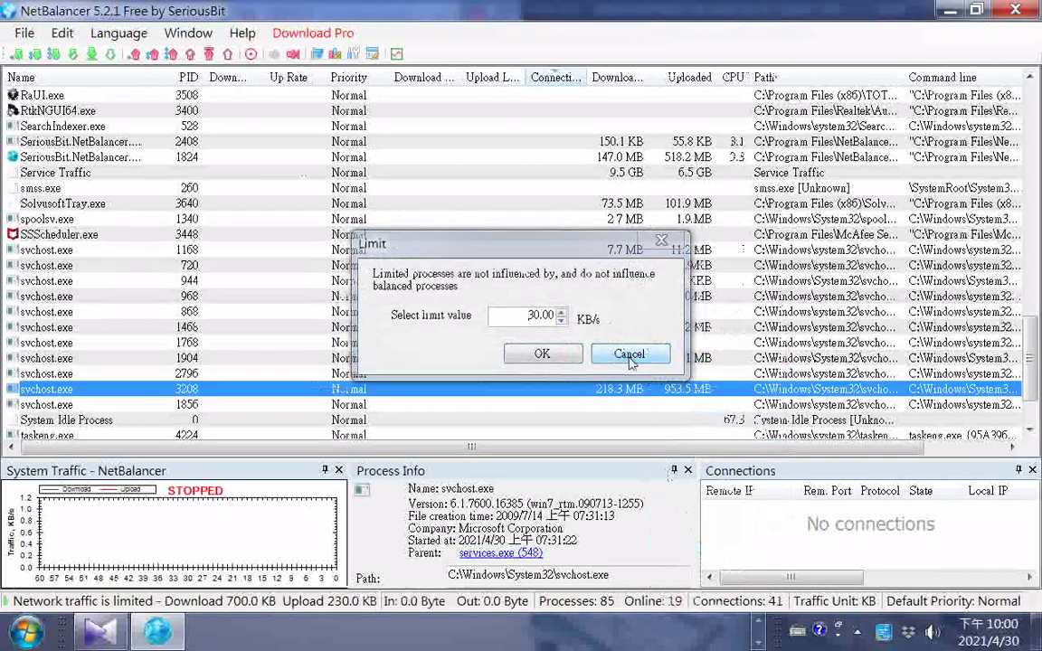
- Compare the uploaded traffic of the firefox.exe processes with PIDs 4688 and 684 against httpd.exe and the rest of the process list
scroll(674, 449, down, 2)
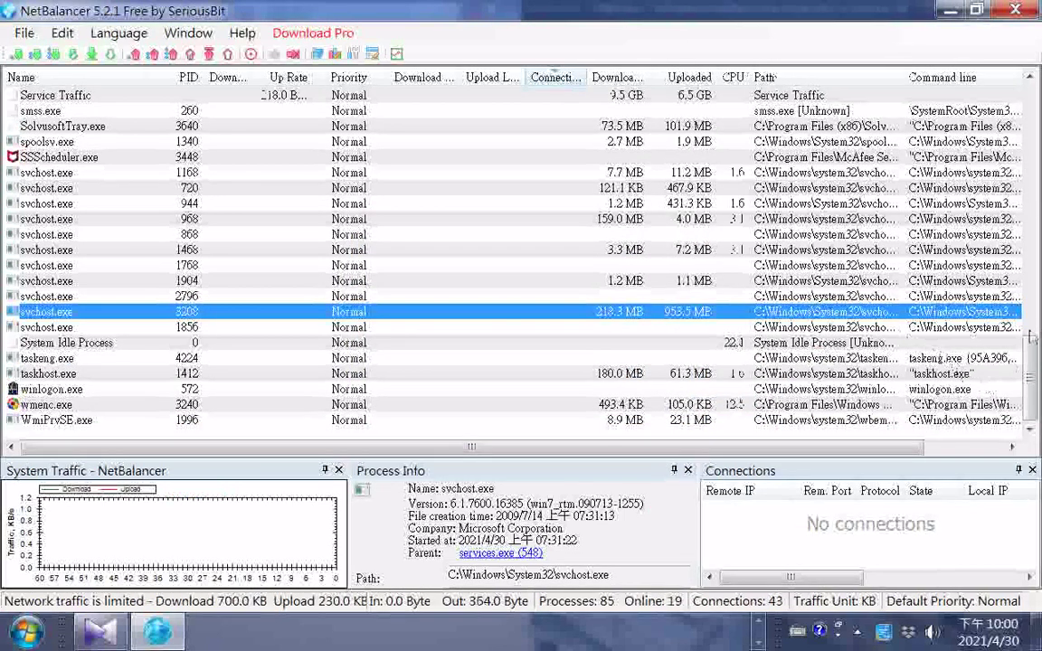
drag(1029, 380, 1026, 261)
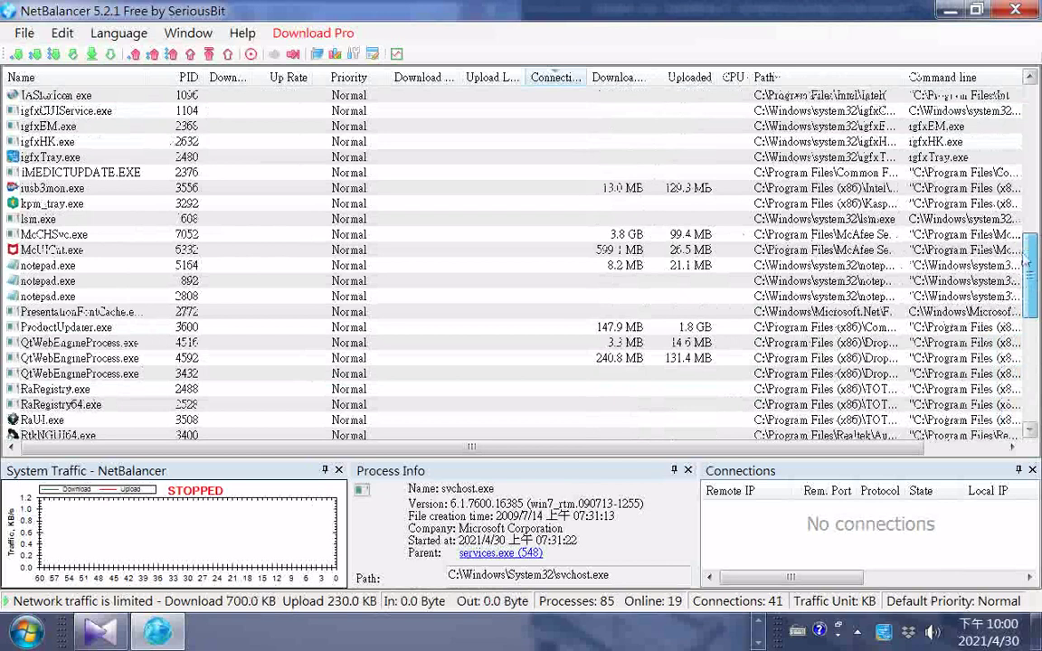
scroll(1035, 194, up, 8)
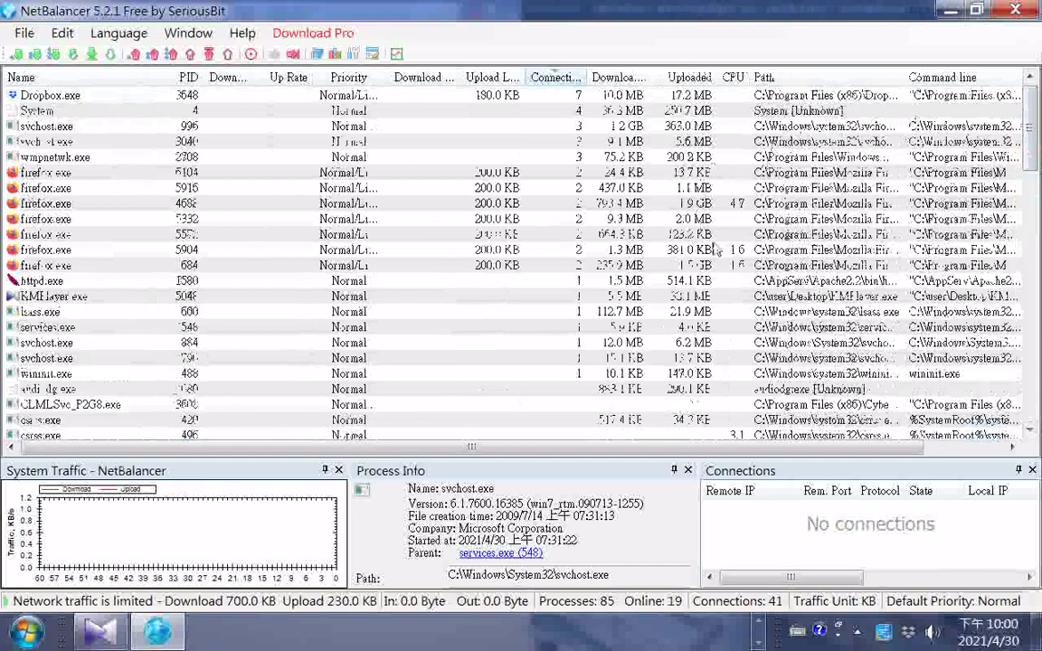
click(701, 206)
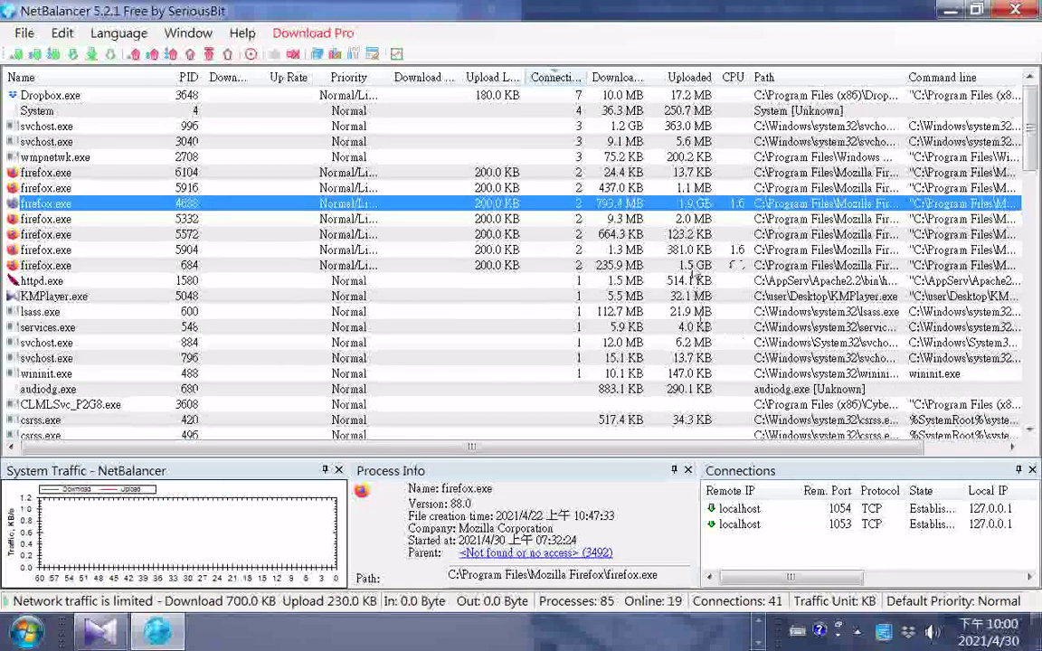
click(695, 266)
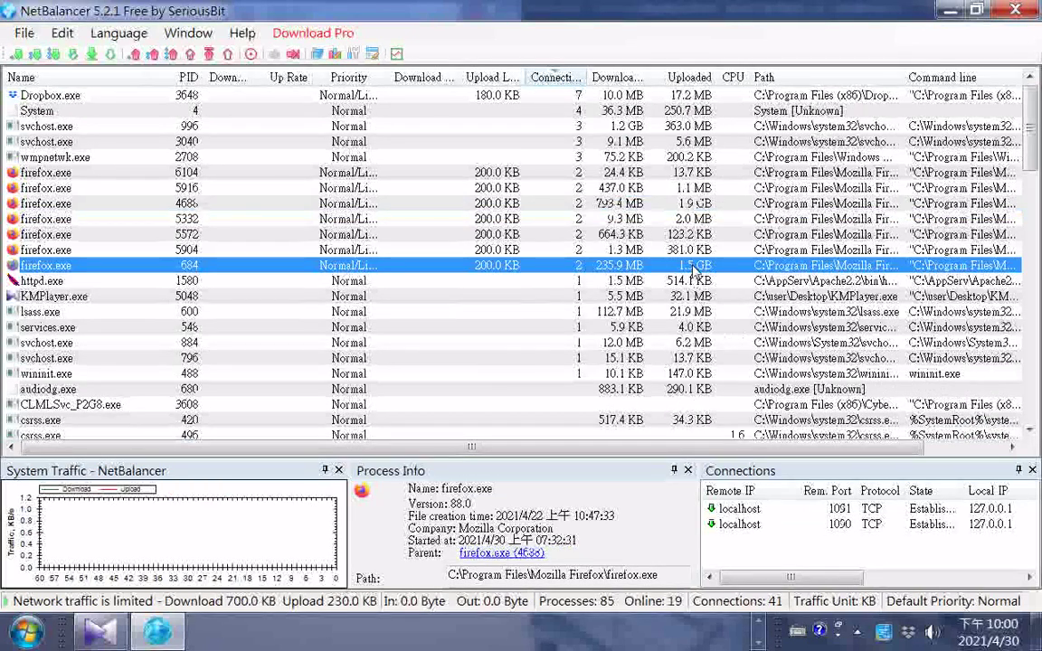
click(699, 205)
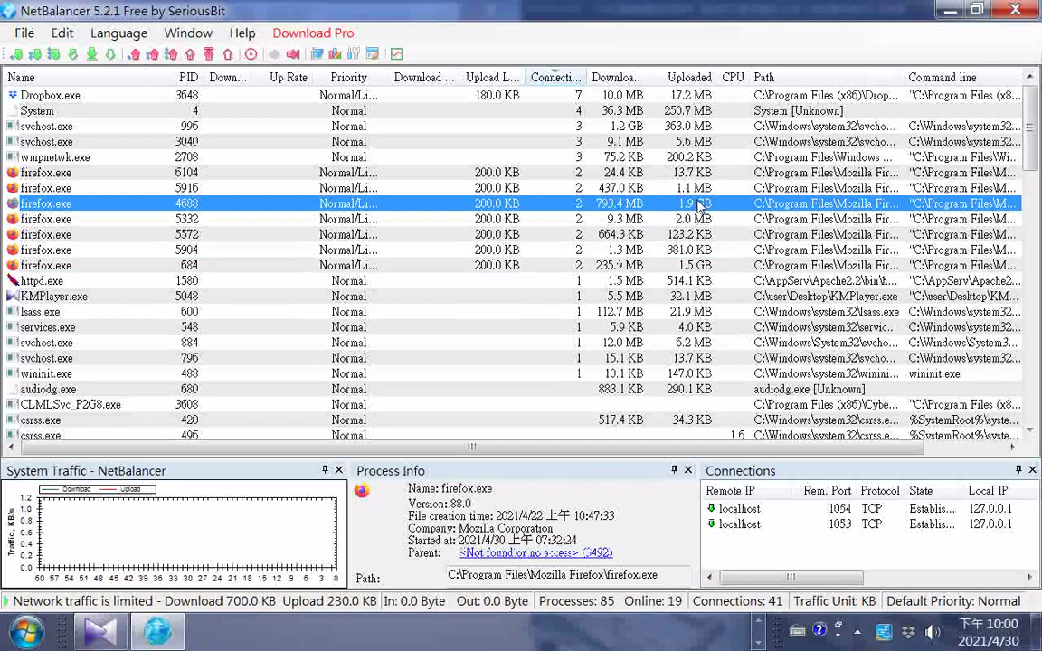
click(706, 281)
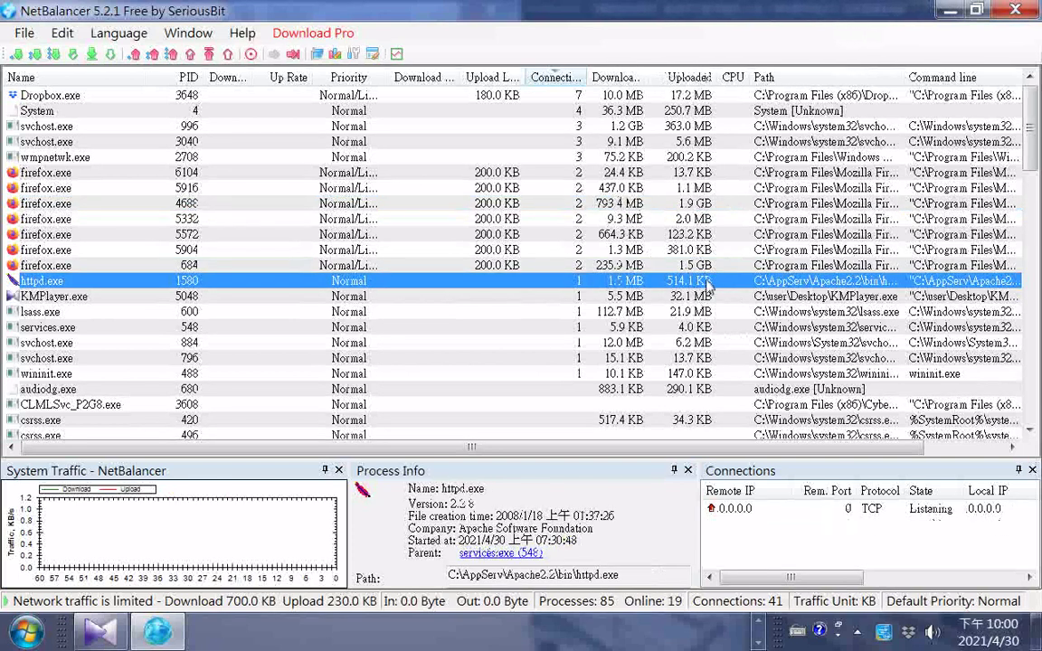
click(708, 265)
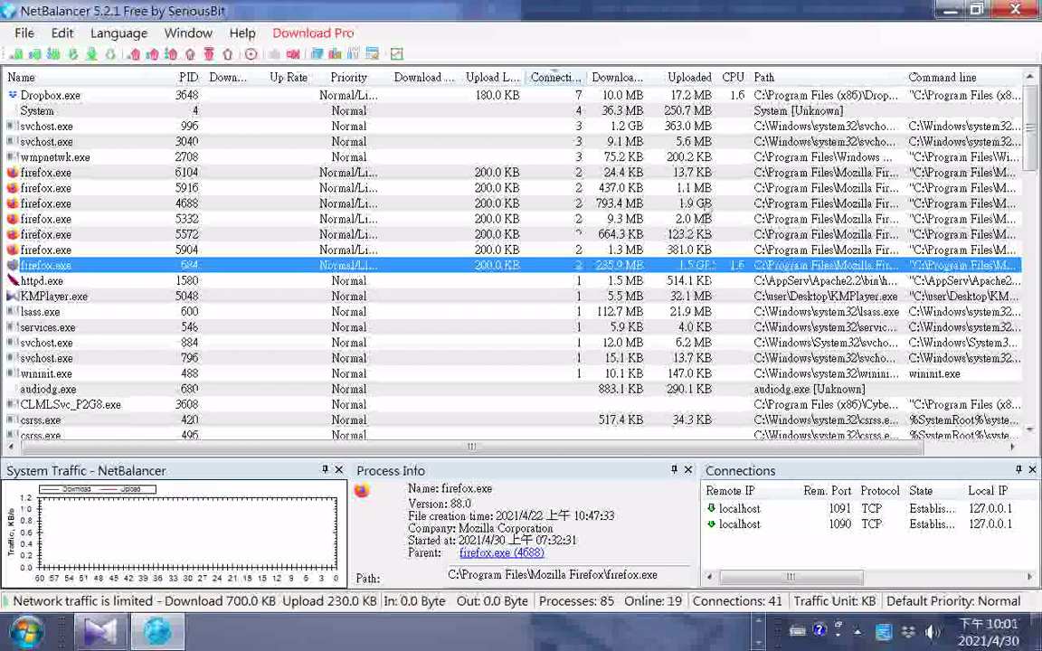
click(708, 206)
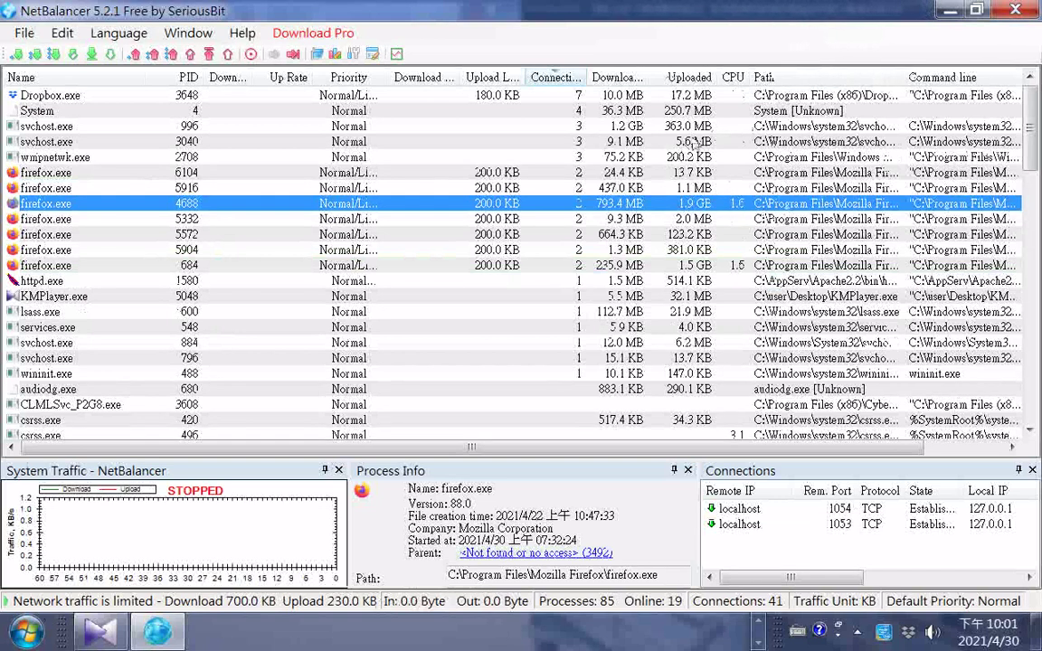
scroll(674, 348, down, 2)
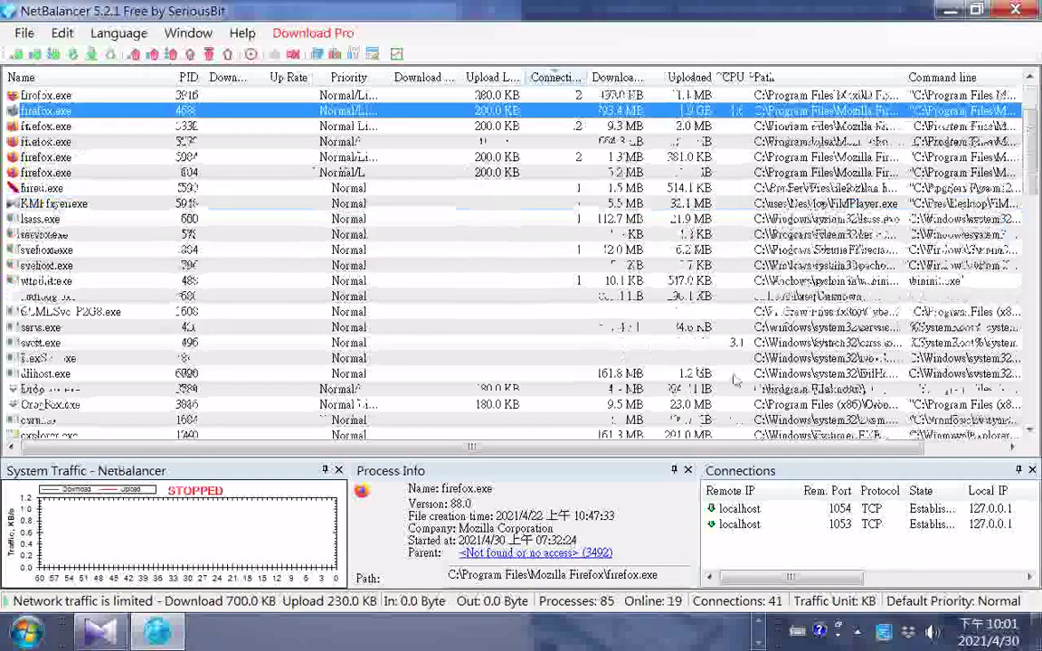
scroll(704, 375, down, 3)
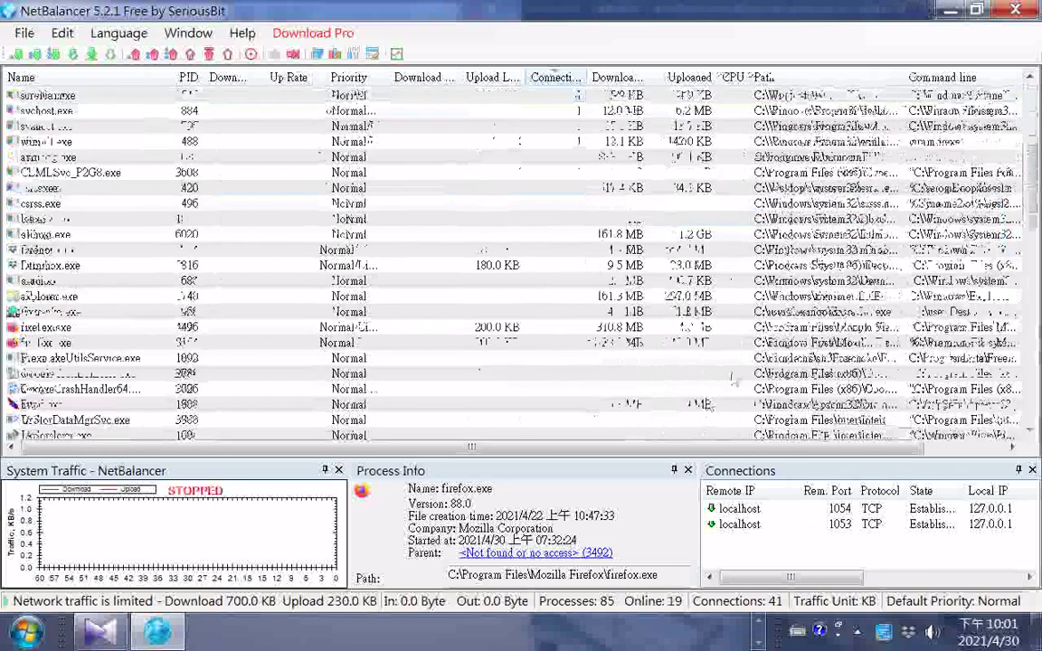
scroll(710, 387, down, 3)
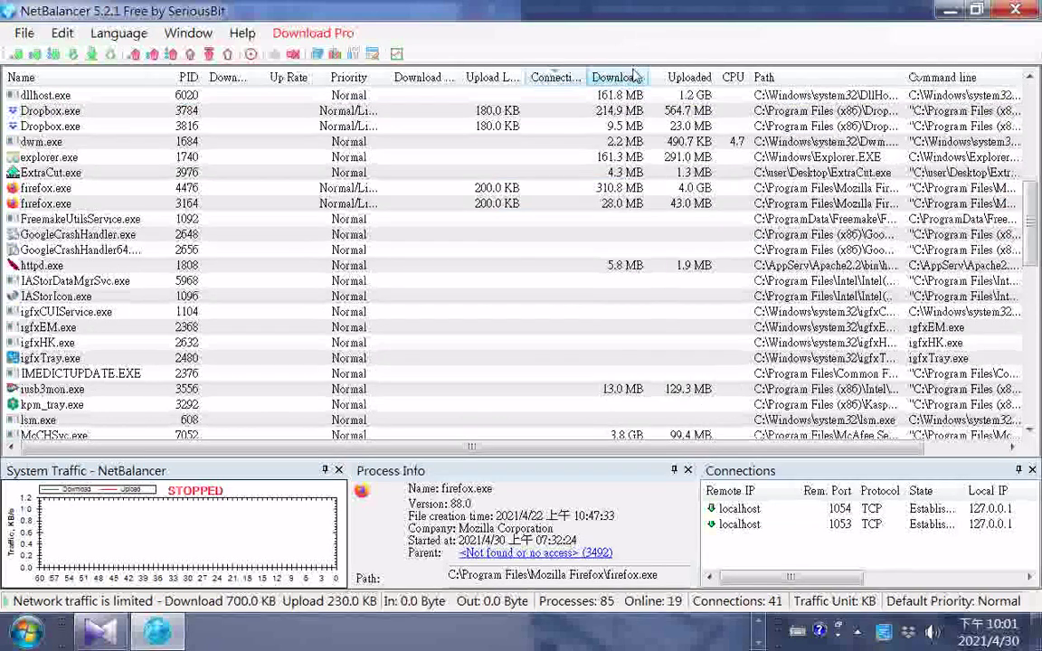
click(119, 33)
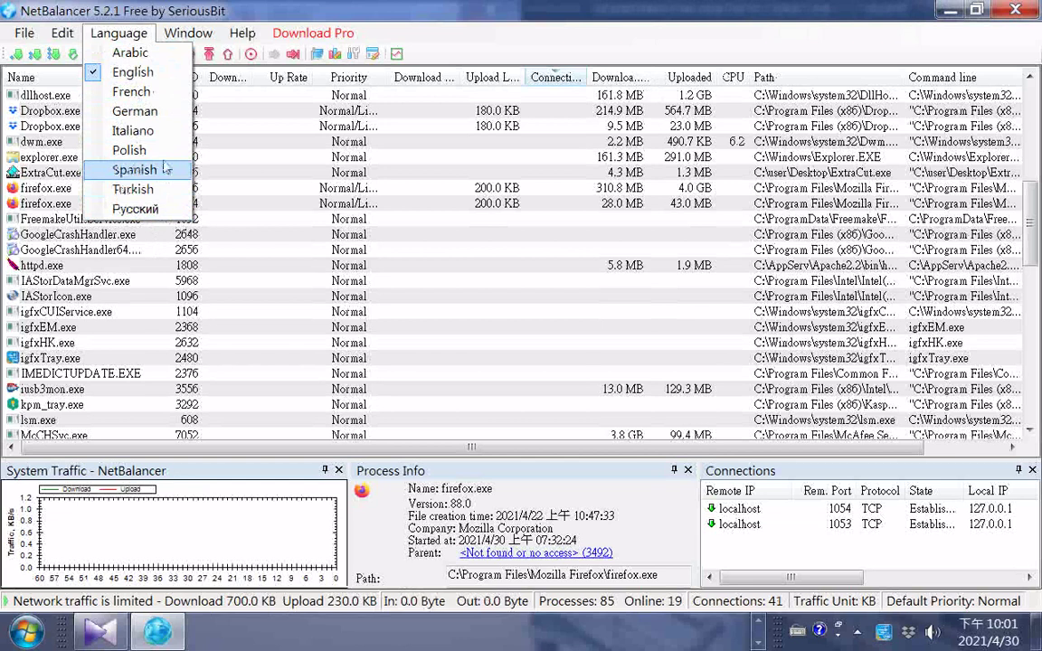
click(134, 169)
click(188, 32)
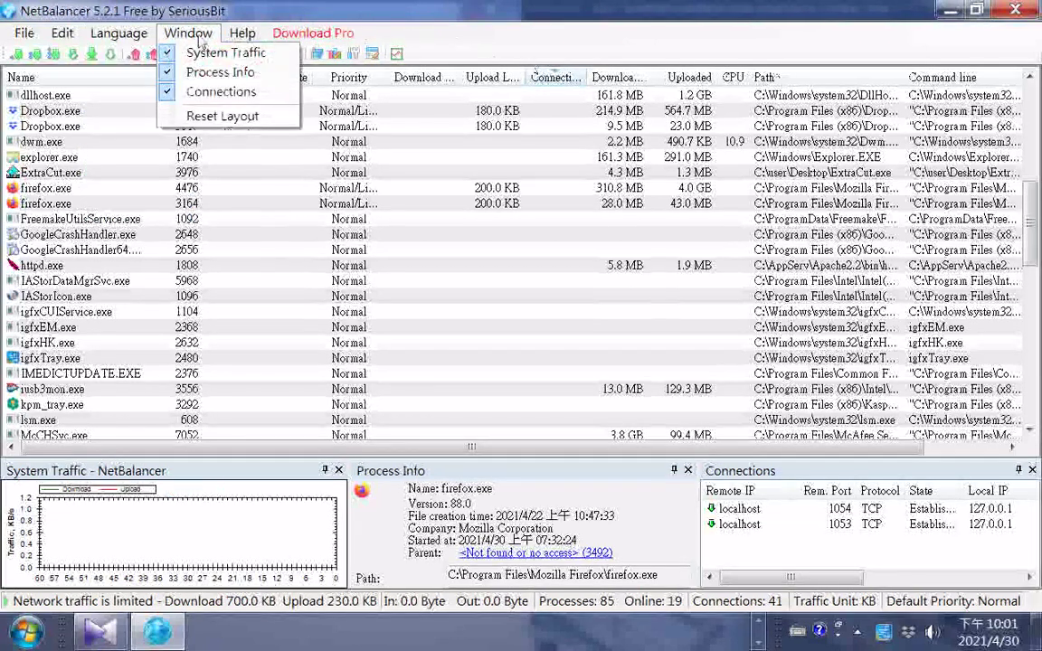
click(192, 34)
click(241, 35)
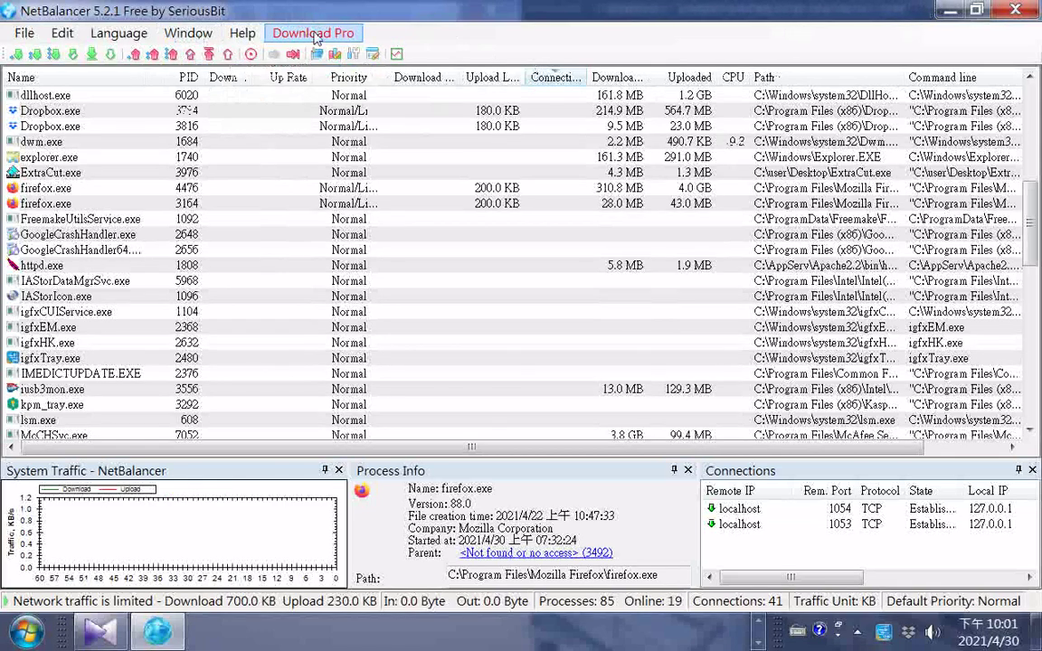
- Open the Download Pro link for the NetBalancer setup file in the Firefox browser
click(315, 36)
click(62, 34)
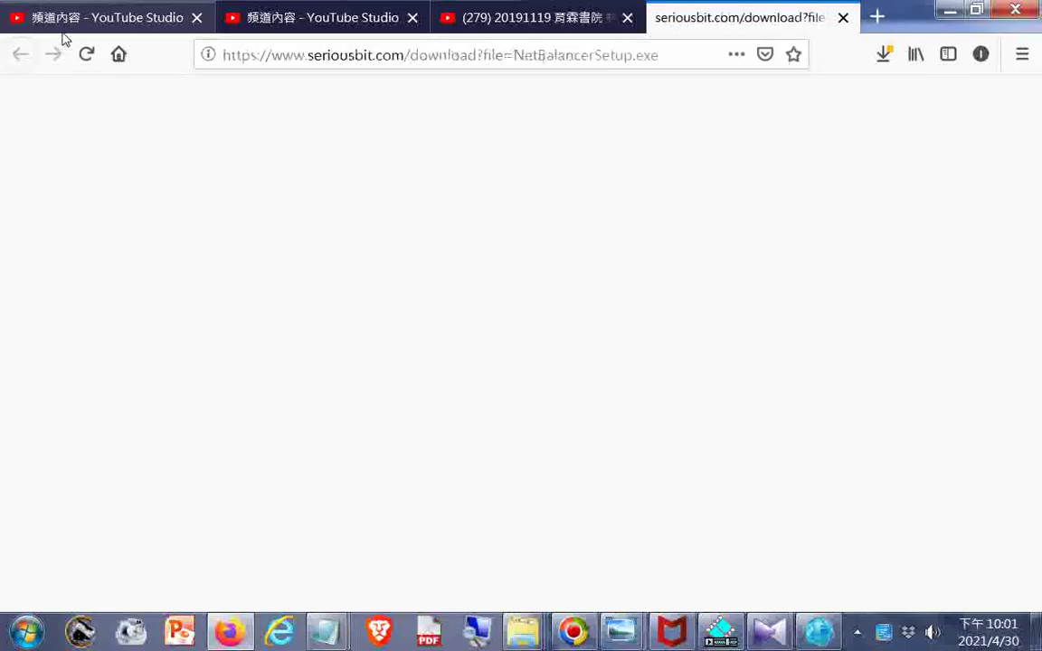